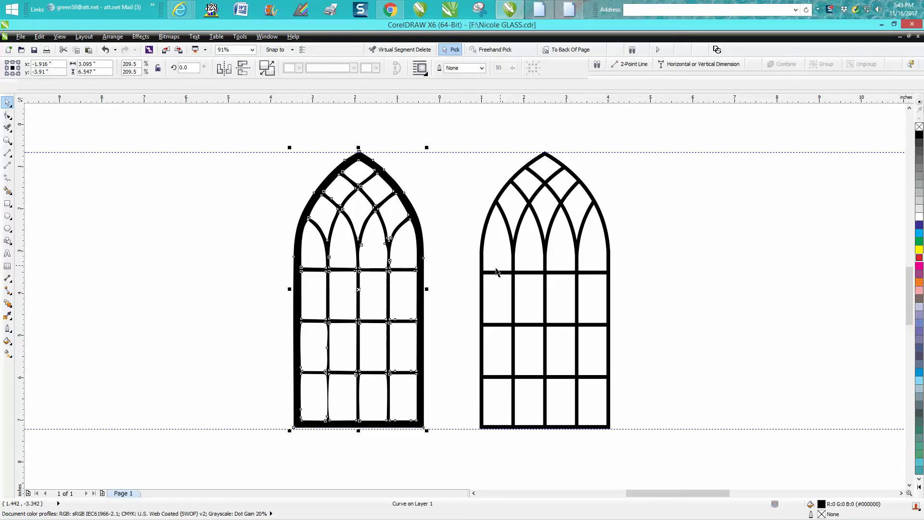
Draw a 2-Point Line from the right-hand window's apex to the left end of its uppermost horizontal bar.
left_click(466, 259)
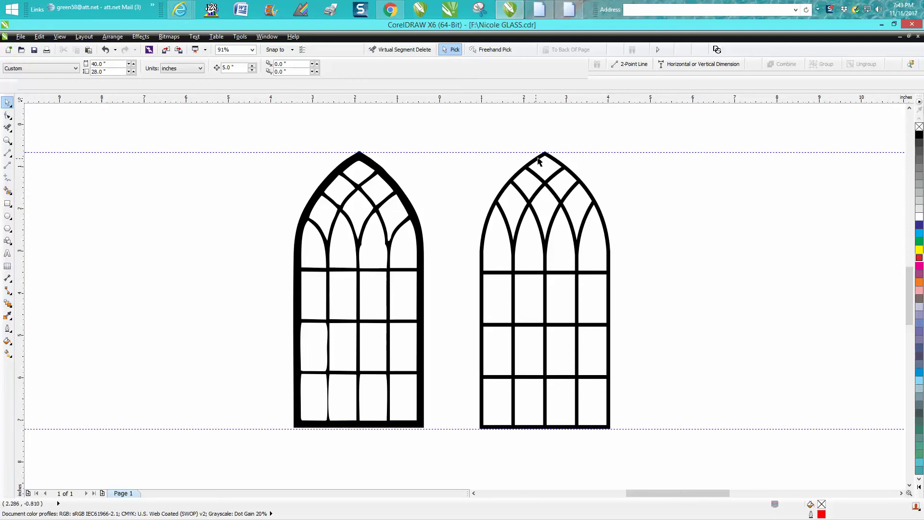
left_click(11, 157)
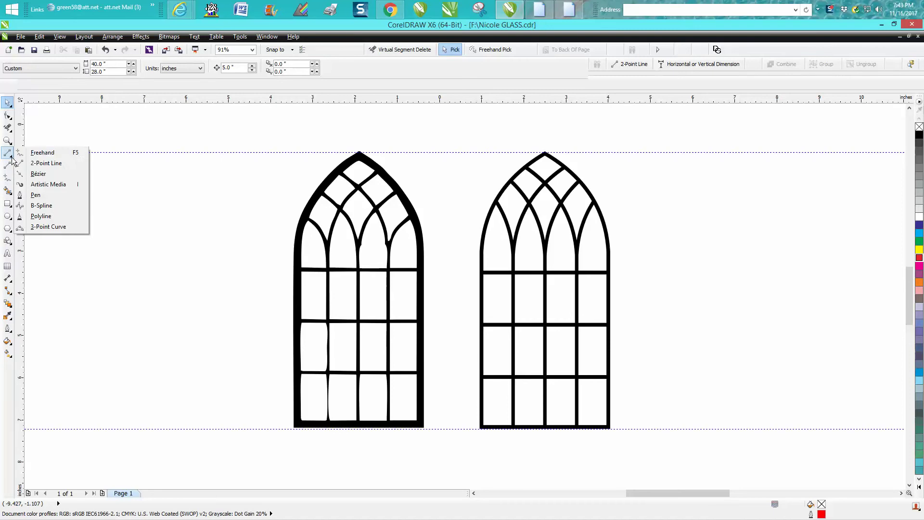
left_click(44, 163)
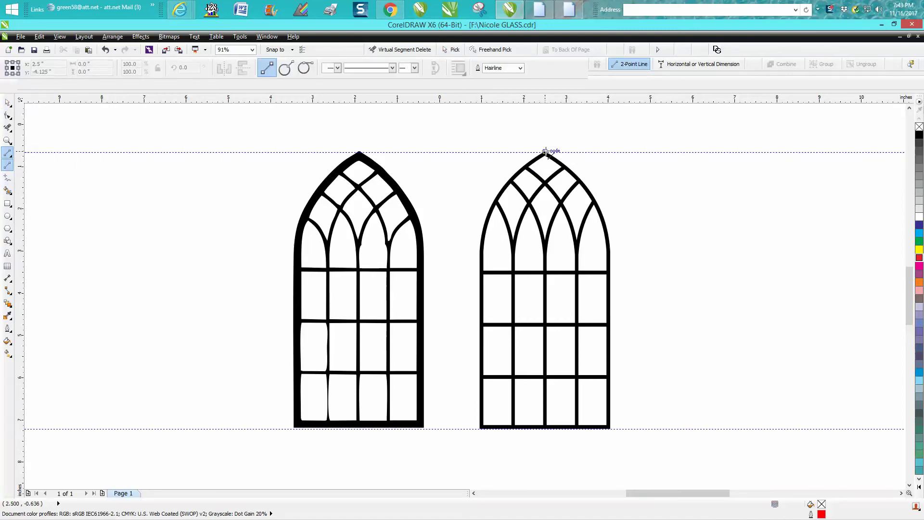
left_click_drag(545, 159, 480, 272)
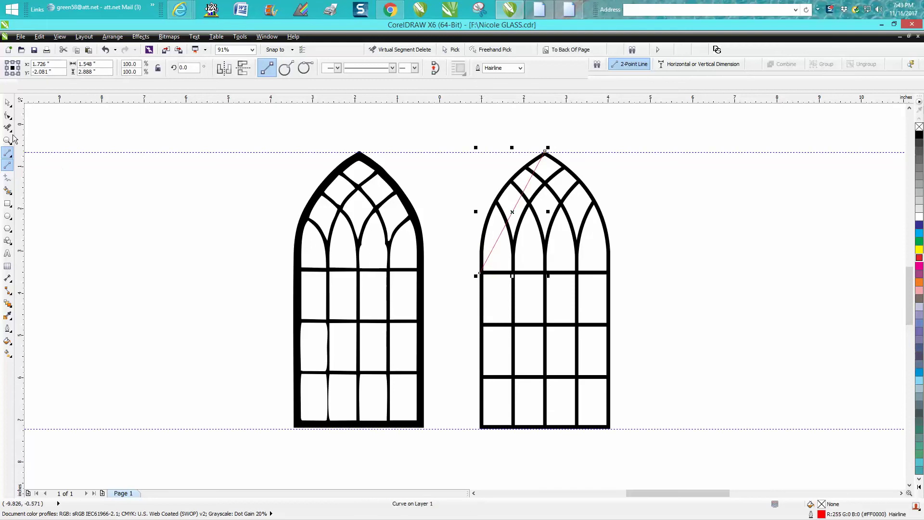
Convert the diagonal line to a curve and bend it outward along the window's left arch.
left_click(8, 115)
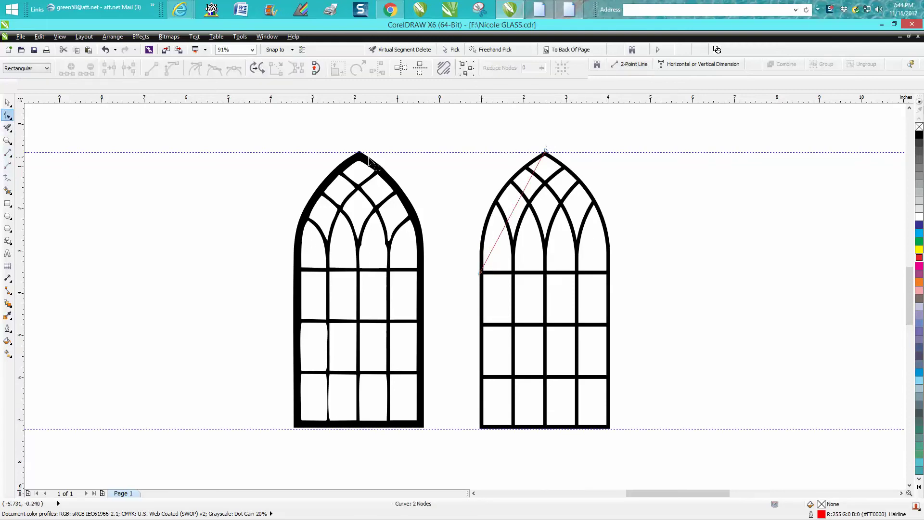
left_click_drag(446, 142, 604, 308)
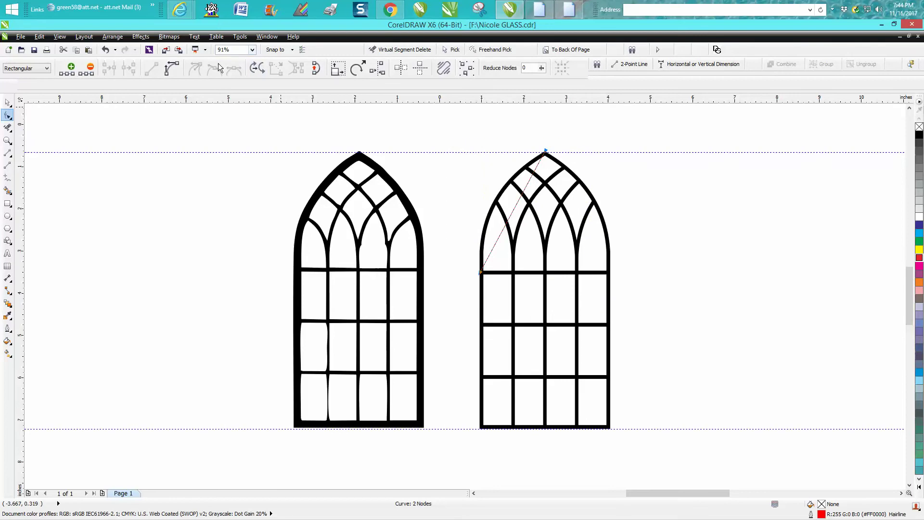
left_click(171, 68)
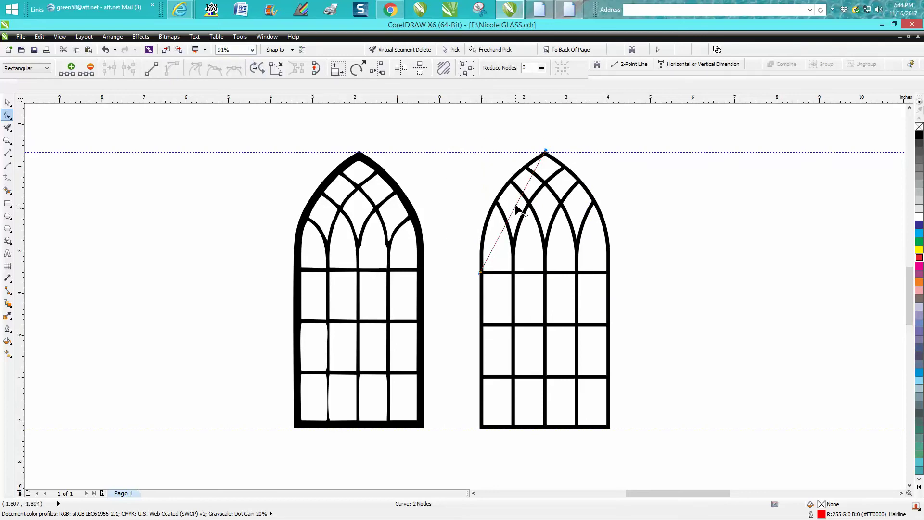
left_click_drag(516, 209, 503, 198)
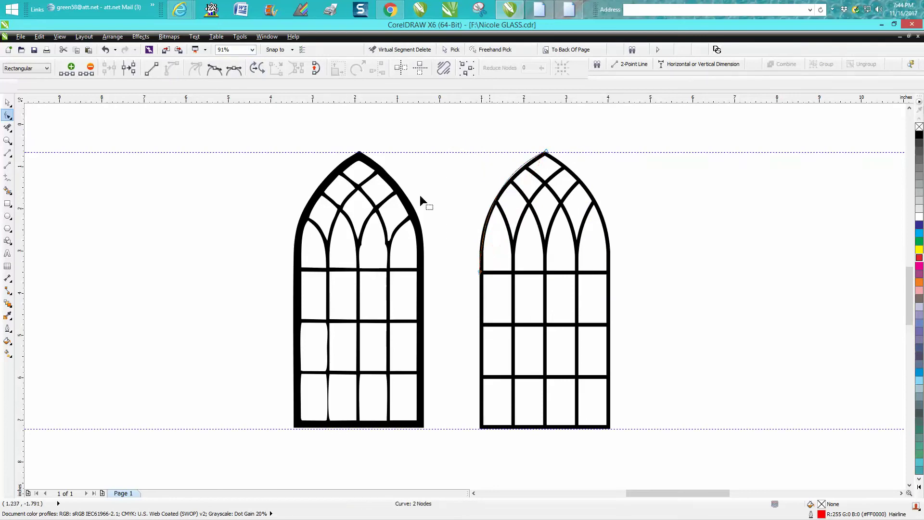
Fine-tune the curve's upper and lower control handles so it follows the outer edge of the left arch.
left_click(8, 140)
left_click_drag(434, 135, 665, 340)
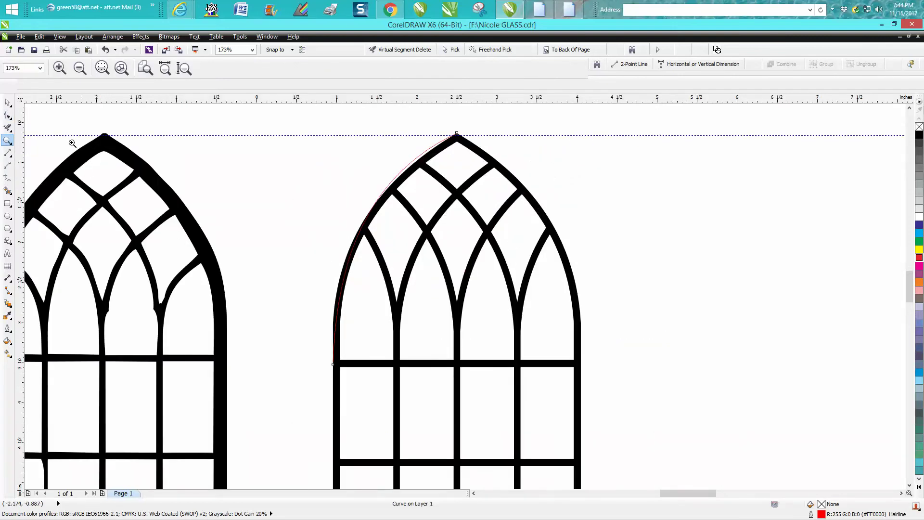
left_click(7, 116)
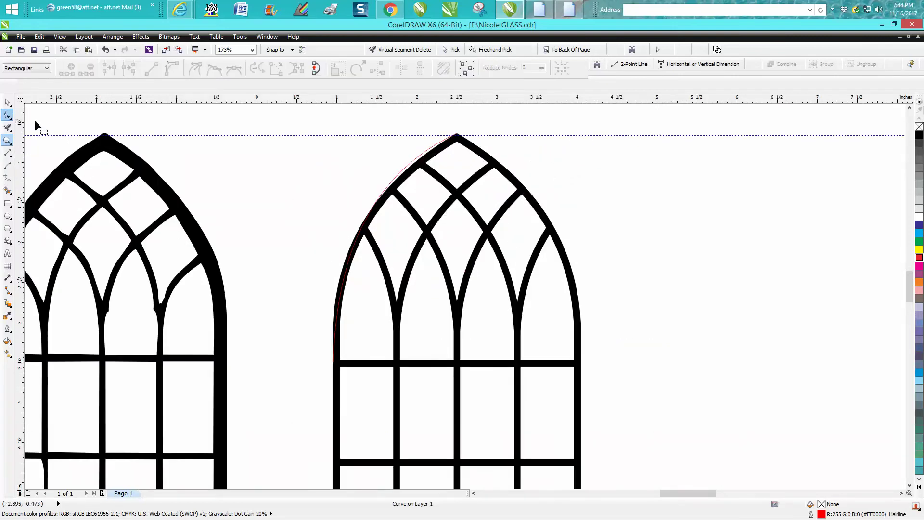
left_click(336, 365)
left_click_drag(336, 263, 330, 258)
left_click_drag(368, 175, 370, 183)
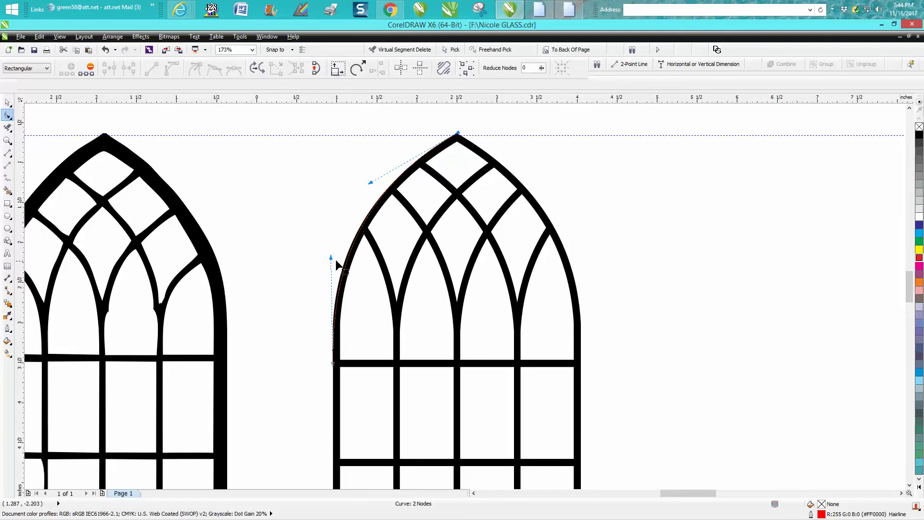
left_click_drag(331, 256, 328, 258)
scroll(342, 265, "down", 2)
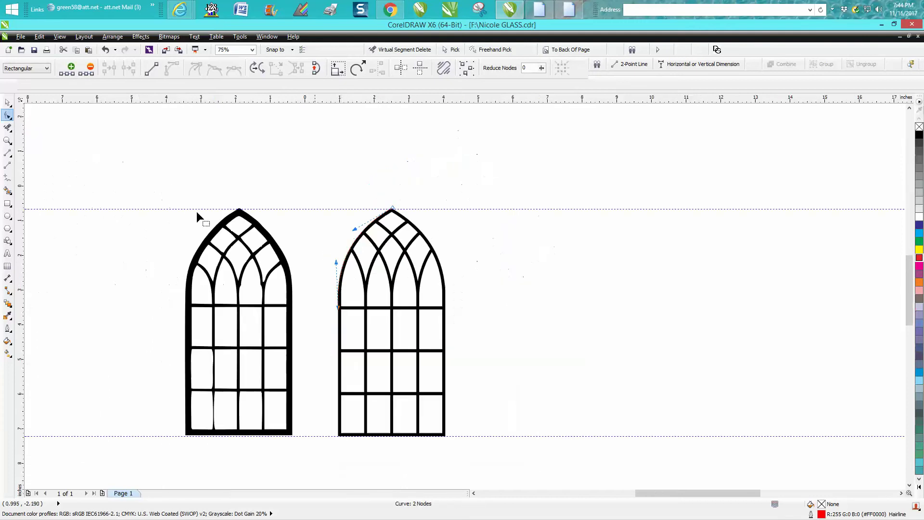
Shift the arch curve 5 inches to the right and add a mirrored copy meeting it at the apex.
left_click(8, 103)
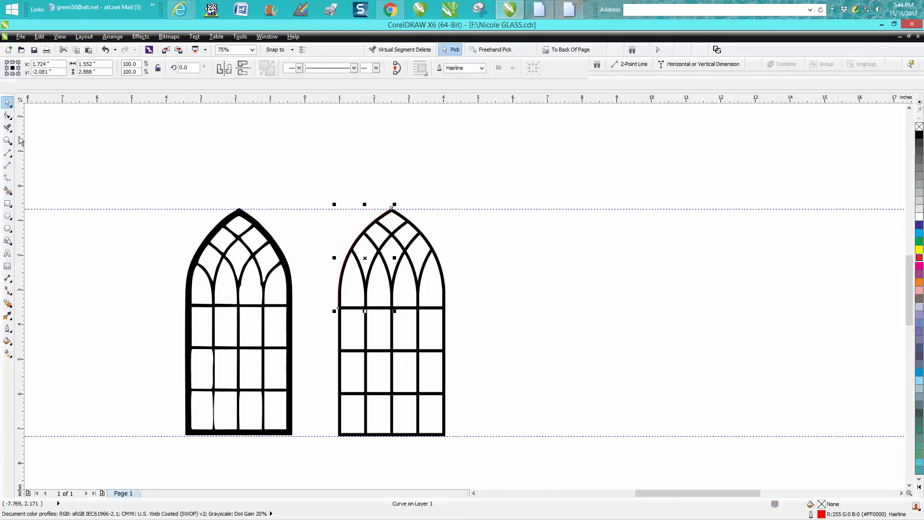
key("Right")
left_click_drag(506, 258, 621, 259)
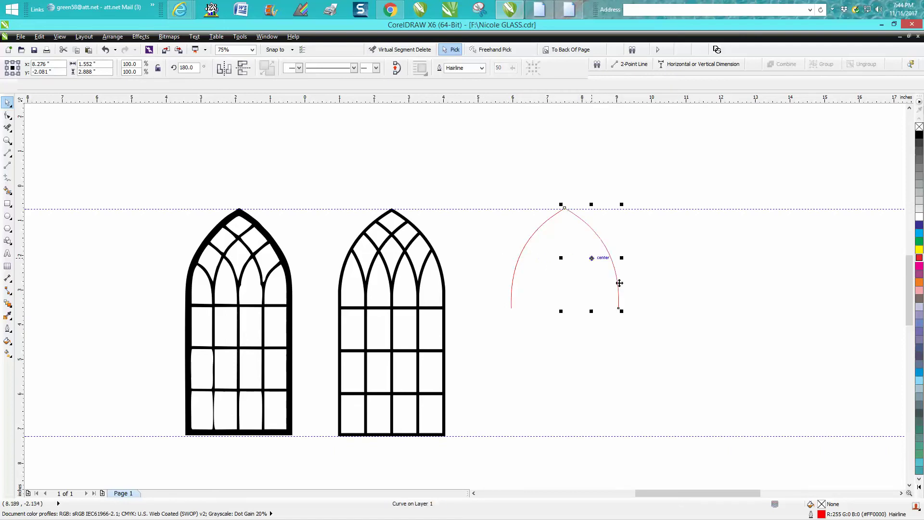
left_click(643, 280)
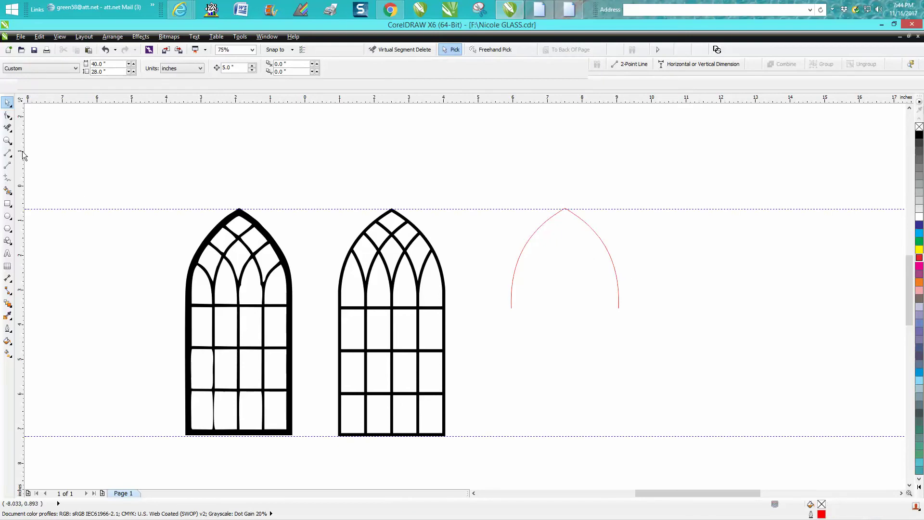
Draw a vertical line about 3.9 inches long from the red arch's left end to just below the lower guideline.
left_click(8, 141)
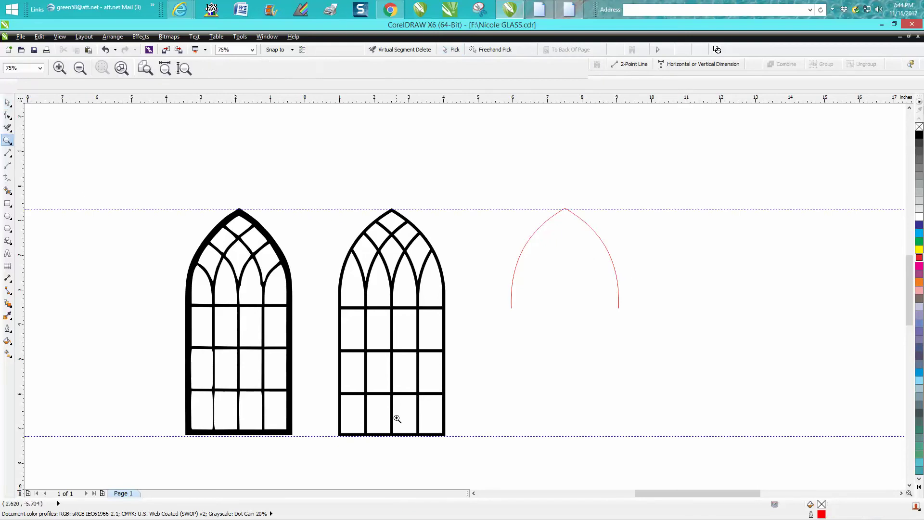
left_click_drag(439, 189, 747, 482)
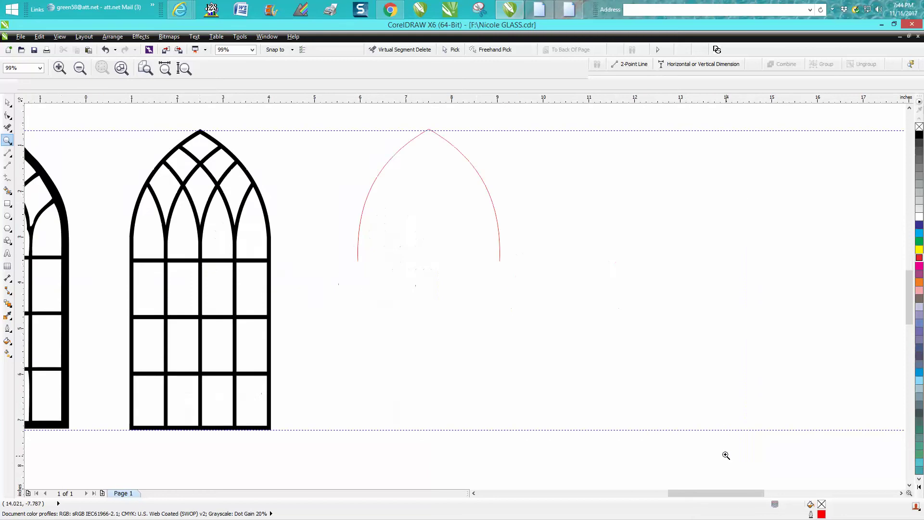
left_click(8, 154)
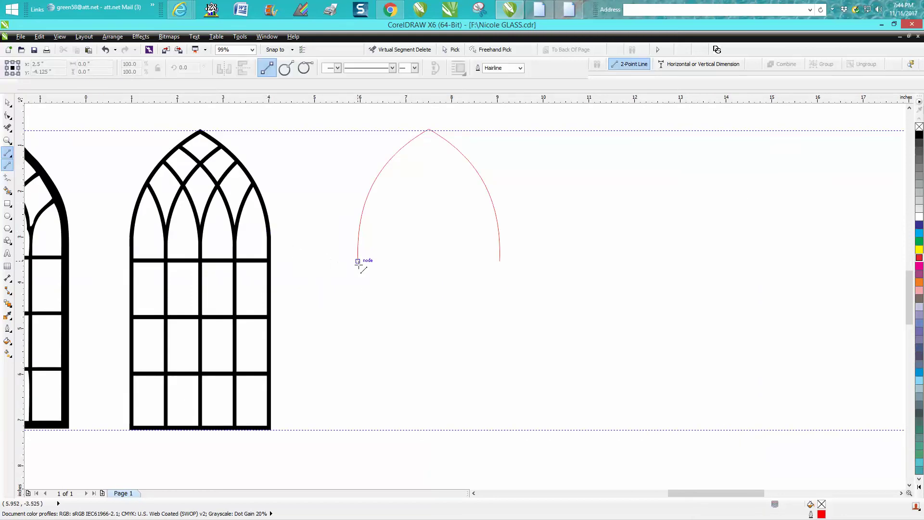
left_click_drag(358, 261, 358, 362)
key("ctrl+z")
left_click_drag(358, 261, 372, 439)
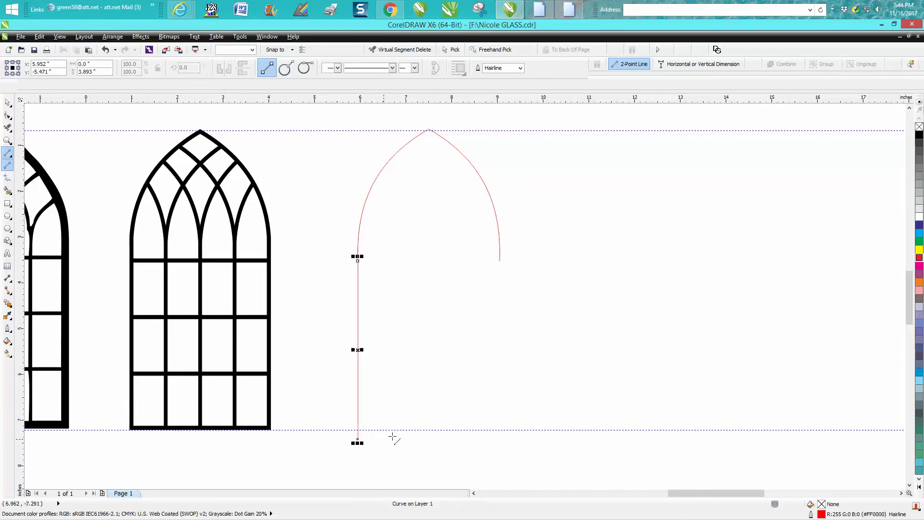
Draw a vertical line about 4.1 inches long from the red arch's right end past the lower guideline.
left_click_drag(499, 260, 501, 443)
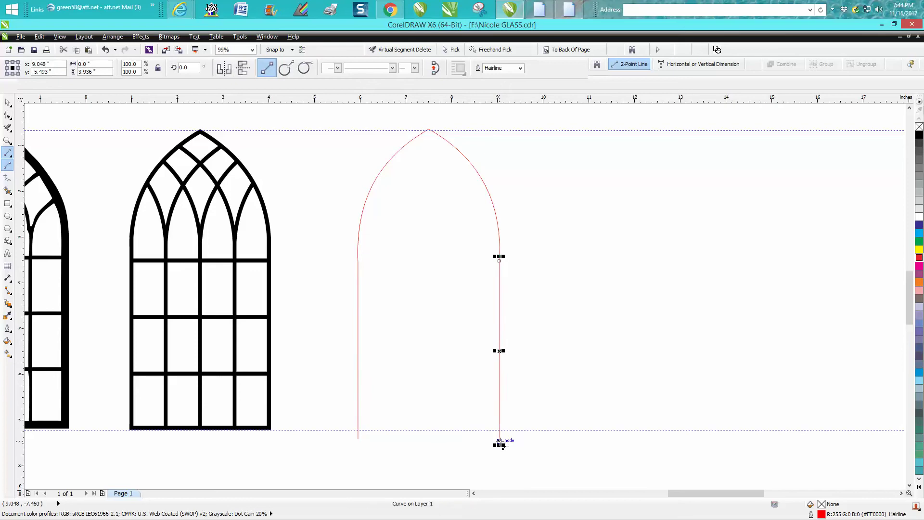
key("Delete")
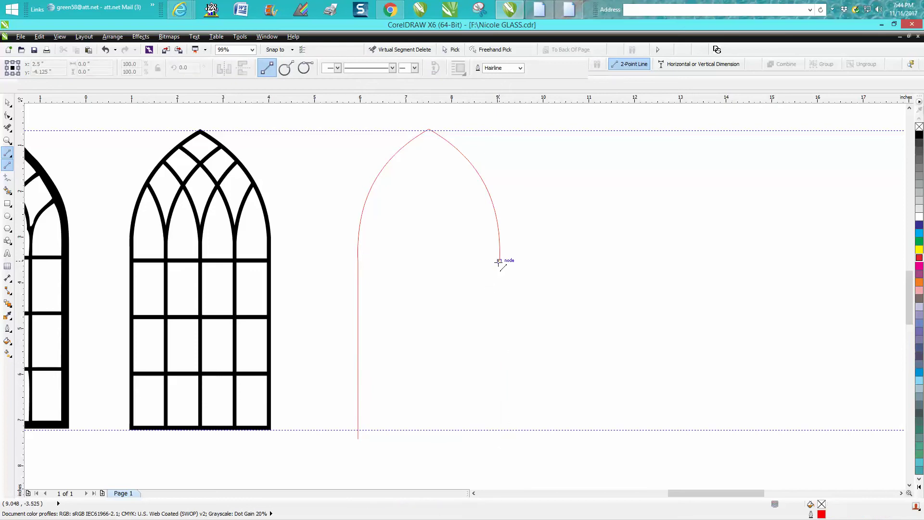
left_click_drag(499, 262, 500, 450)
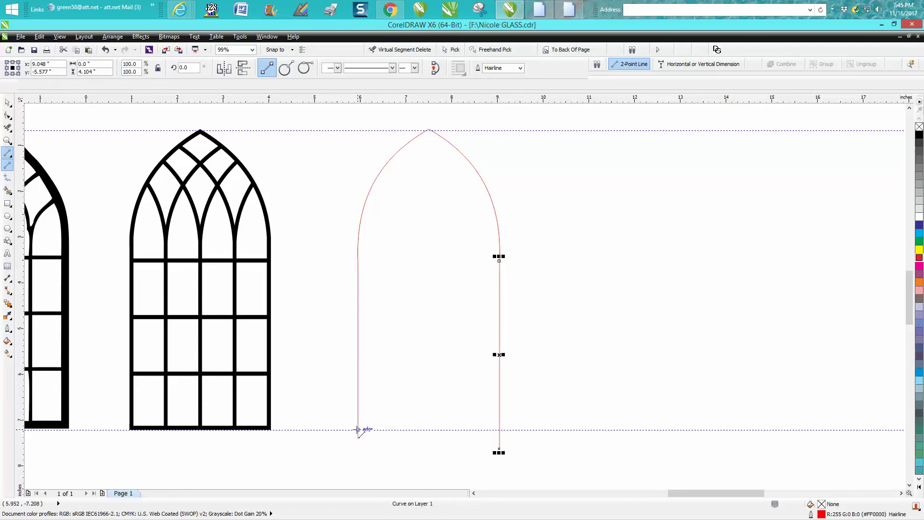
Draw a horizontal base line about 3.64 inches long on the lower guideline, crossing both side lines.
left_click_drag(344, 419, 496, 436)
key("Delete")
left_click_drag(344, 430, 513, 430)
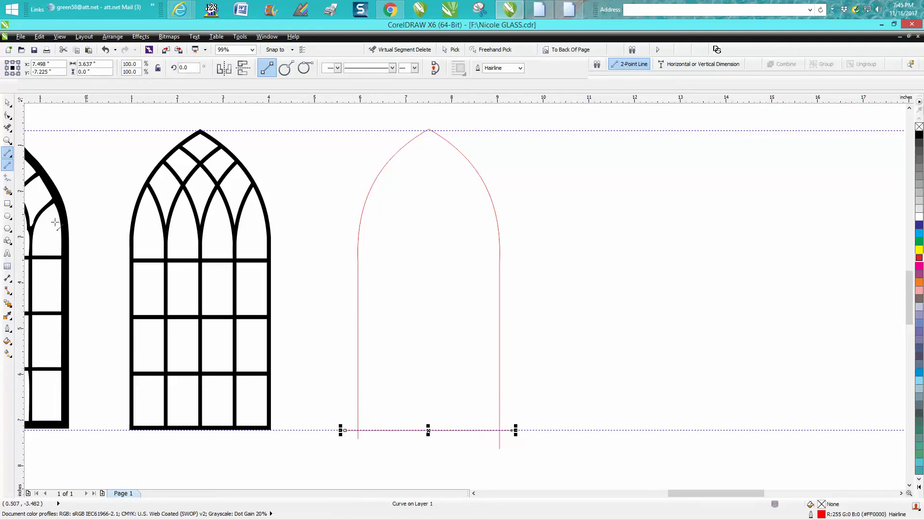
Create a closed black window shape from the red lines with Smart Fill and shift it 5 inches to the right.
left_click(8, 191)
left_click(437, 267)
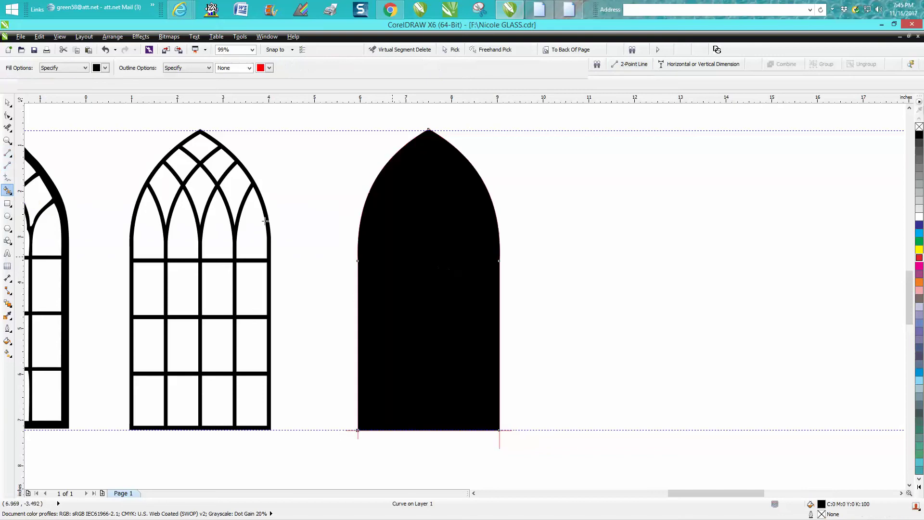
left_click(7, 103)
key("Right")
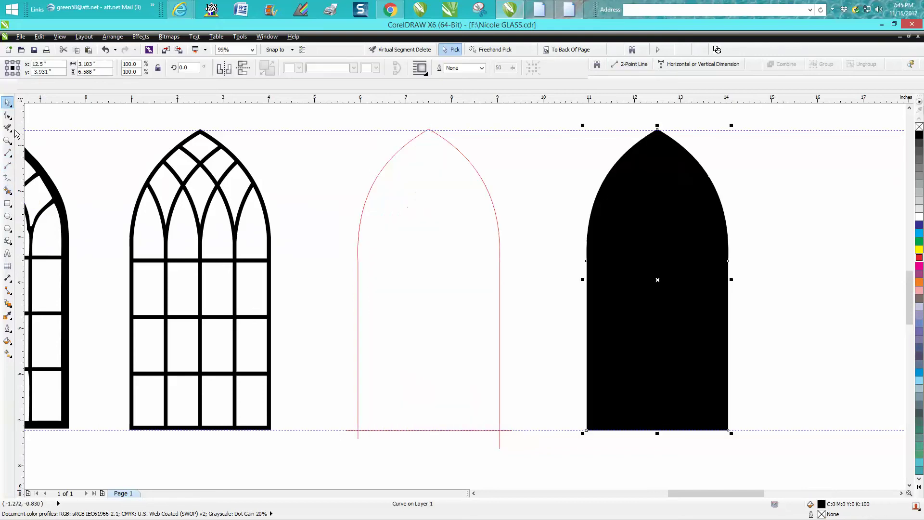
Remove the new window shape's black fill and give it a red outline.
left_click(919, 127)
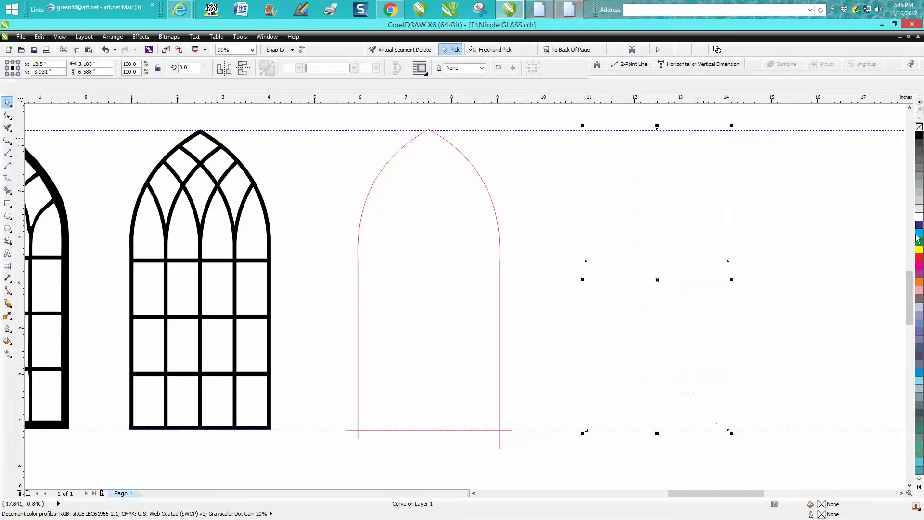
right_click(918, 258)
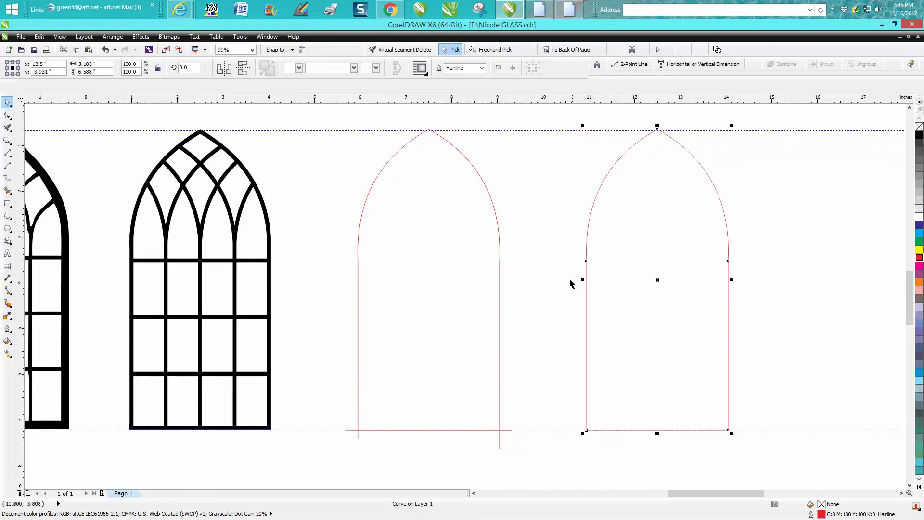
Delete the original red arch curves, side lines and base line, along with the lower guideline.
left_click_drag(347, 120, 527, 459)
key("Delete")
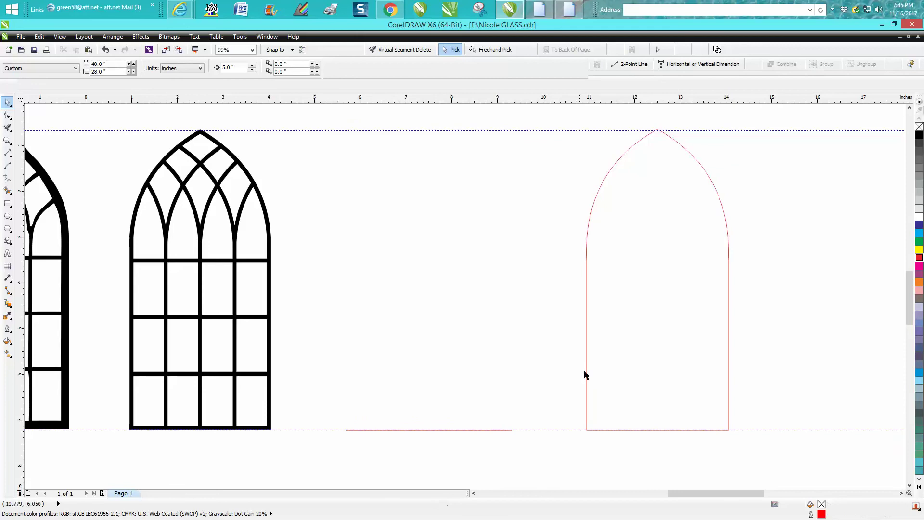
left_click(384, 430)
key("Delete")
left_click(465, 430)
key("Delete")
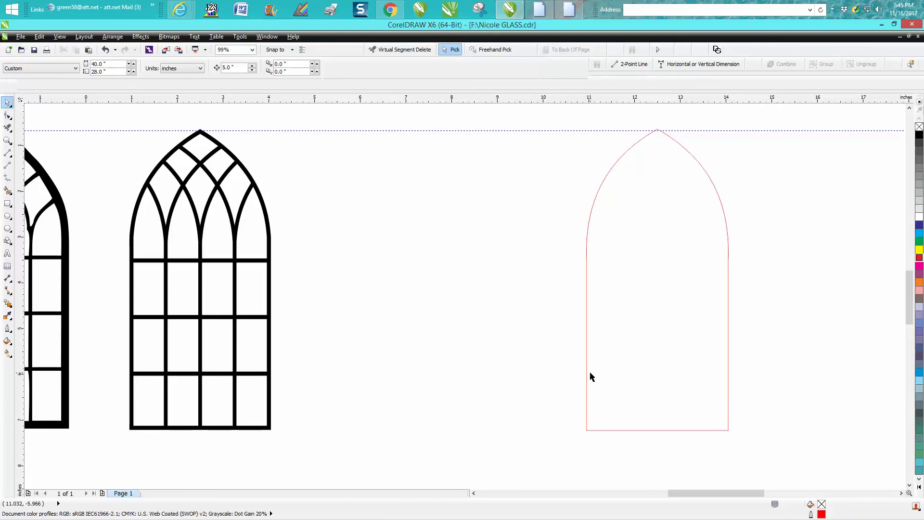
Shift the closed window outline 5 inches back to the left and apply a one-step inside contour of 0.09 inch.
left_click(587, 376)
key("Left")
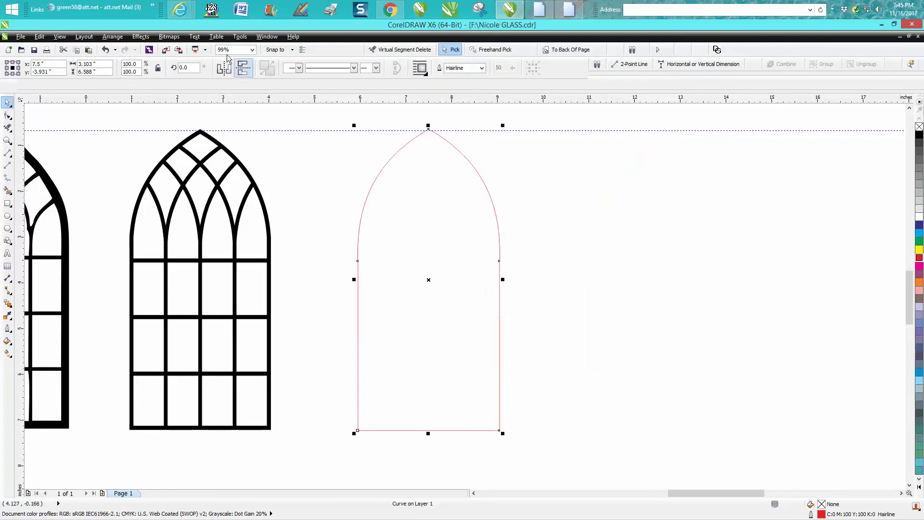
left_click(140, 37)
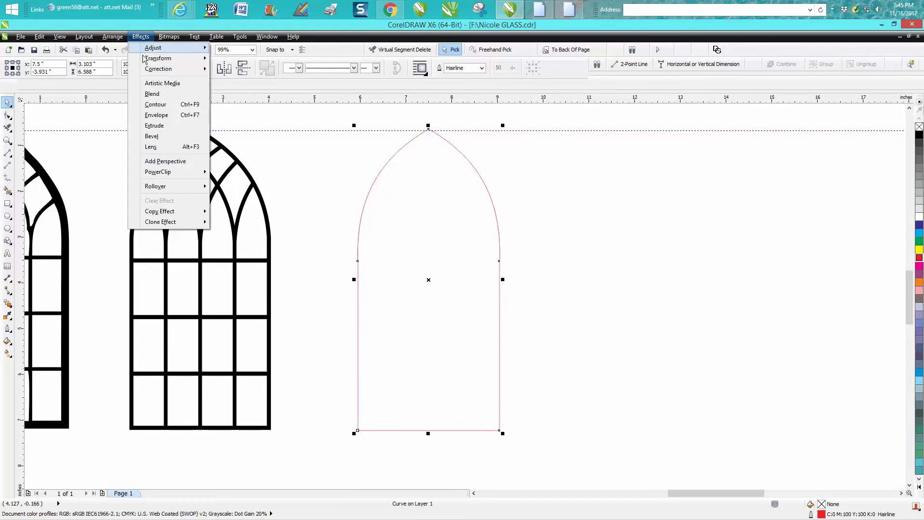
left_click(159, 104)
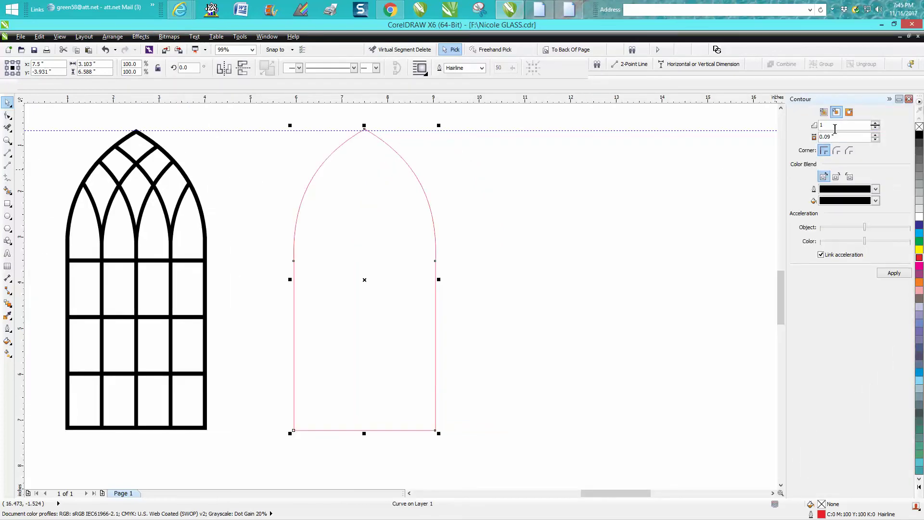
left_click(899, 274)
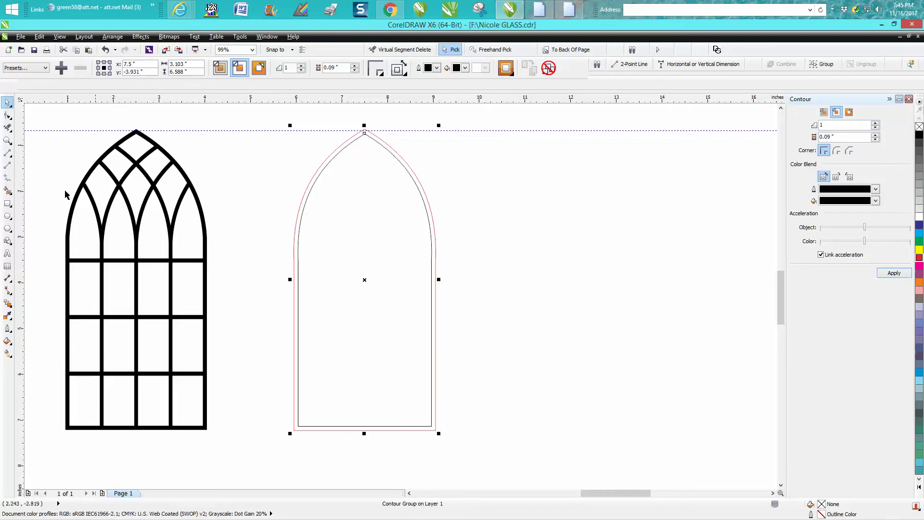
Fill the band between the outer outline and the inner contour with black using Smart Fill.
left_click(7, 192)
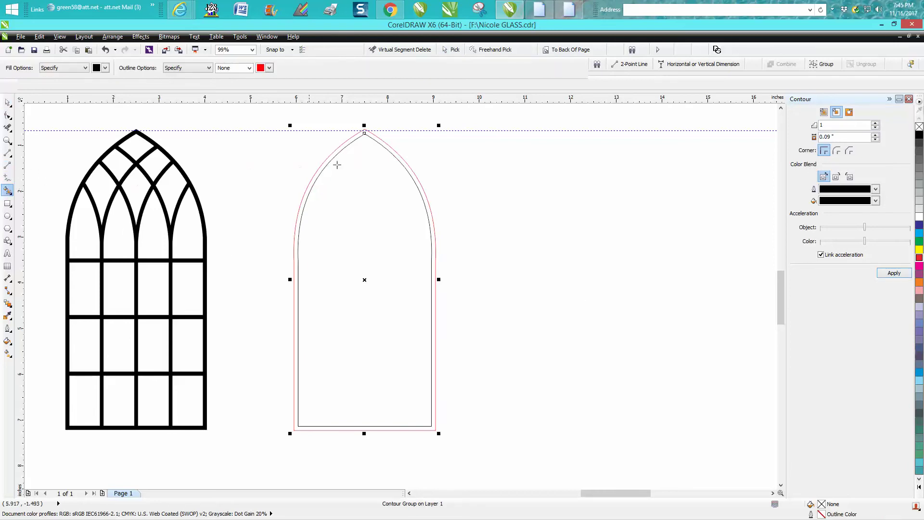
left_click(391, 150)
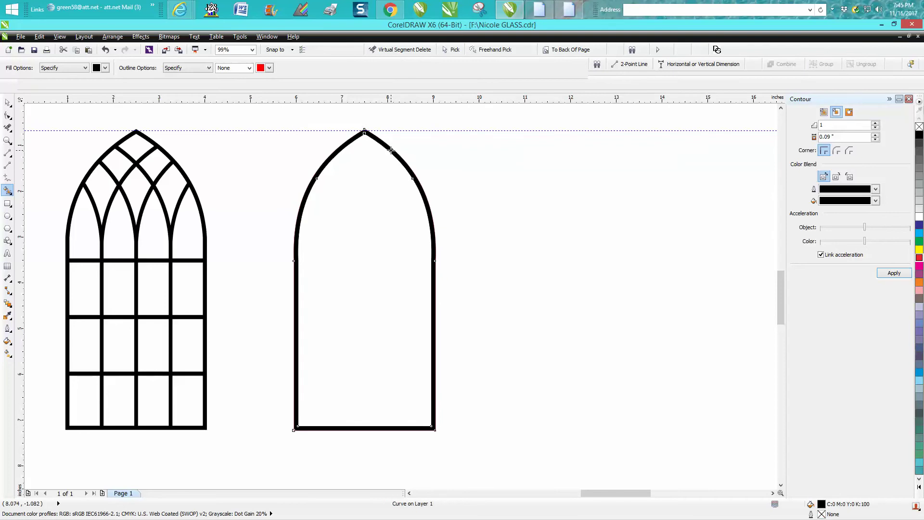
Move the black-filled frame 5 inches to the right and delete the contour group it was made from.
key("Right")
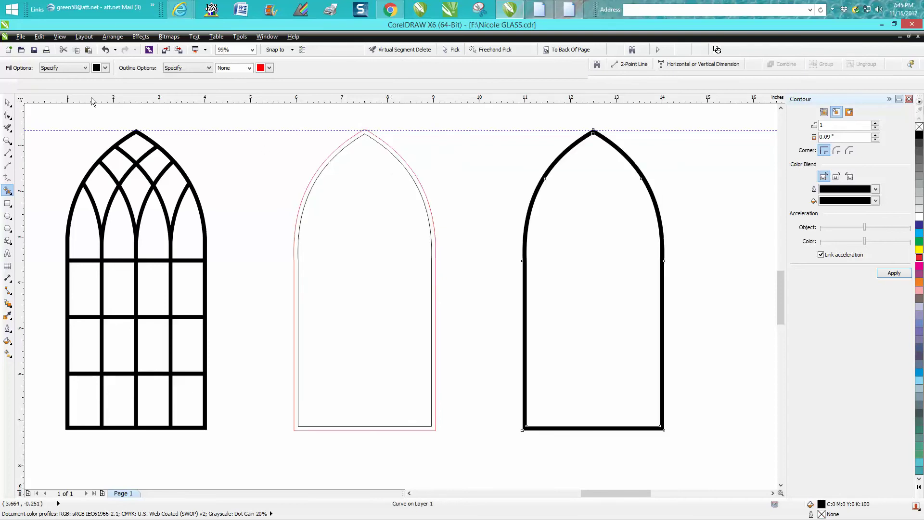
left_click(7, 103)
left_click_drag(235, 119, 458, 435)
key("Right")
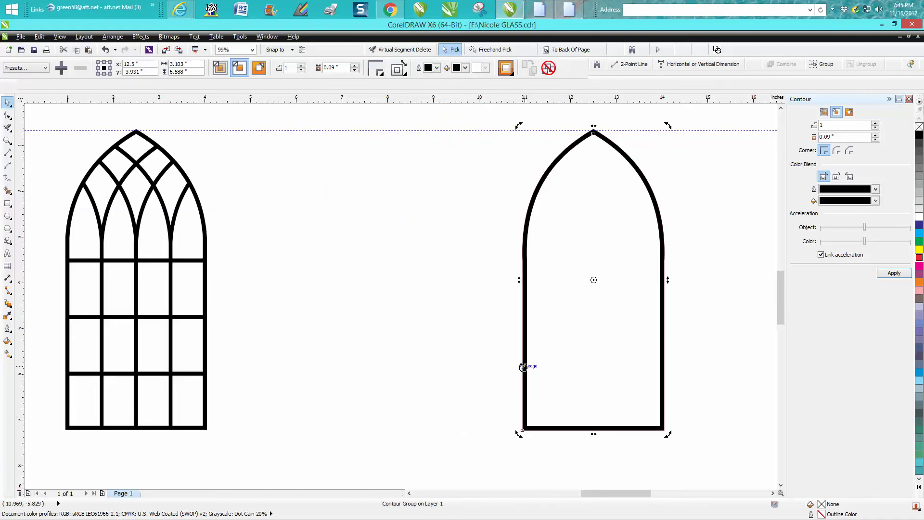
key("Left")
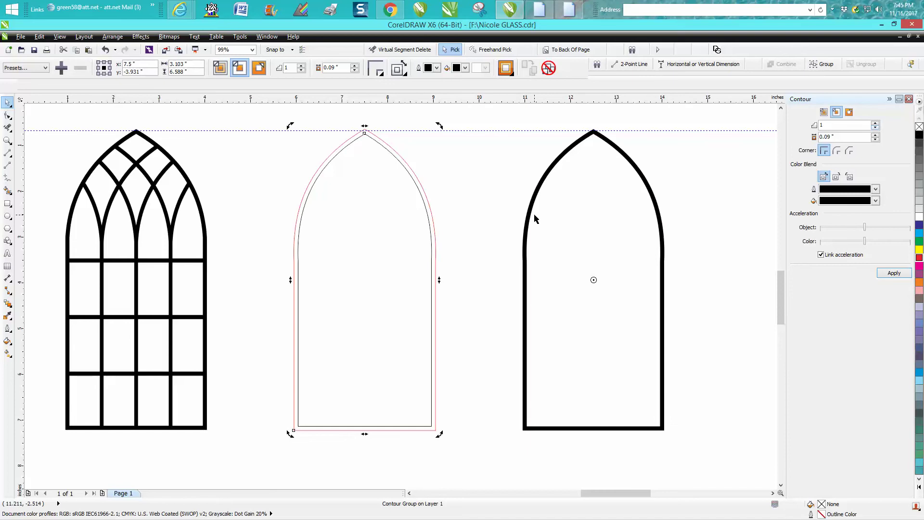
key("Delete")
Shift the filled frame 5 inches back to the left, remove its fill and give it a red outline.
left_click(528, 242)
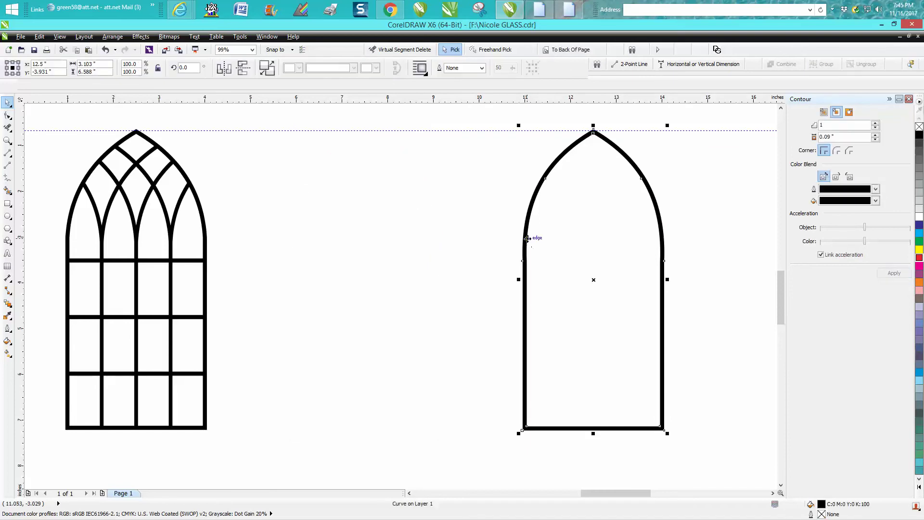
key("Left")
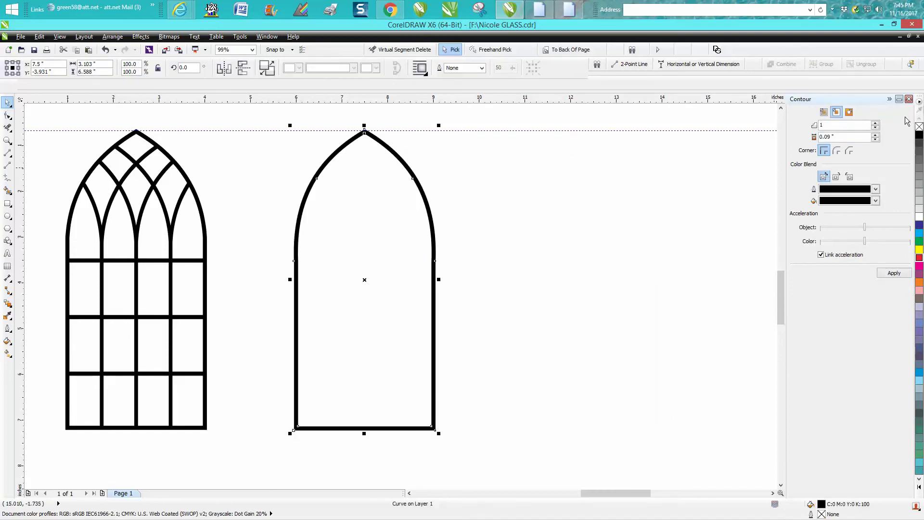
left_click(920, 126)
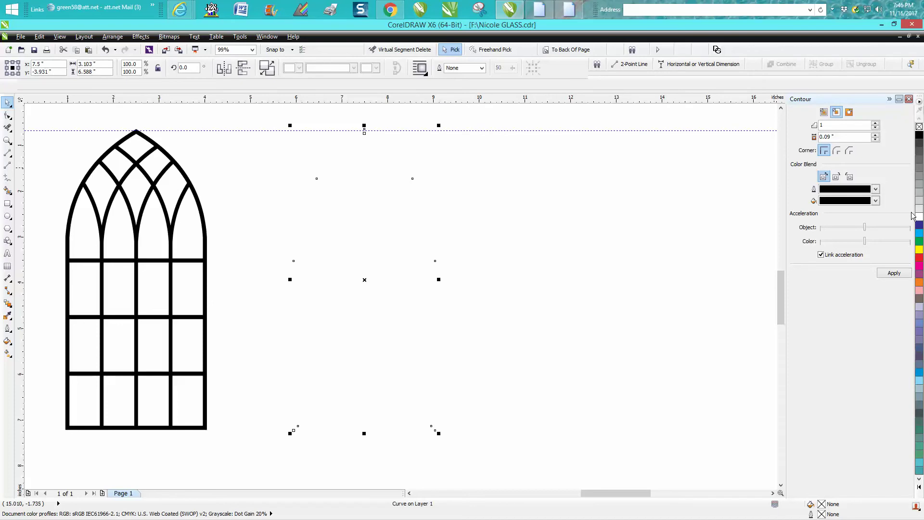
right_click(919, 258)
left_click(620, 279)
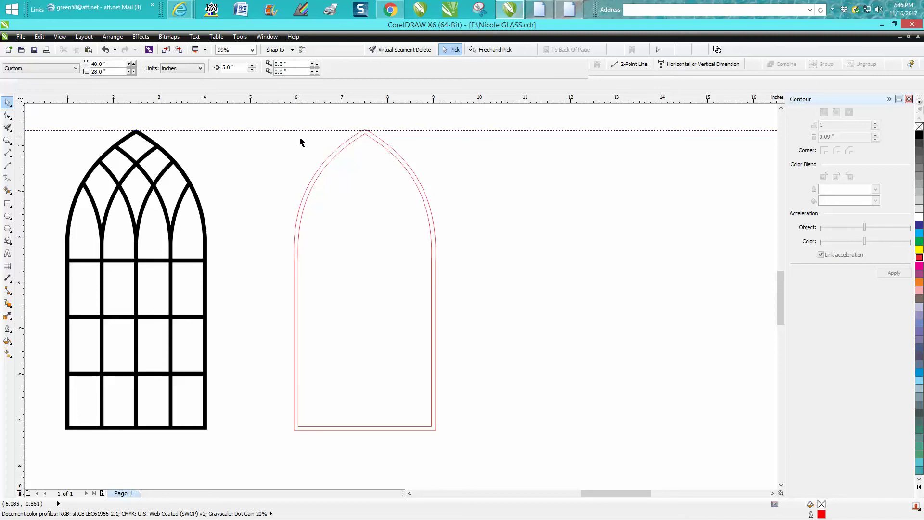
Add horizontal guidelines at the lower edge of the existing window's highest crossbar and along its base.
left_click_drag(295, 103, 207, 260)
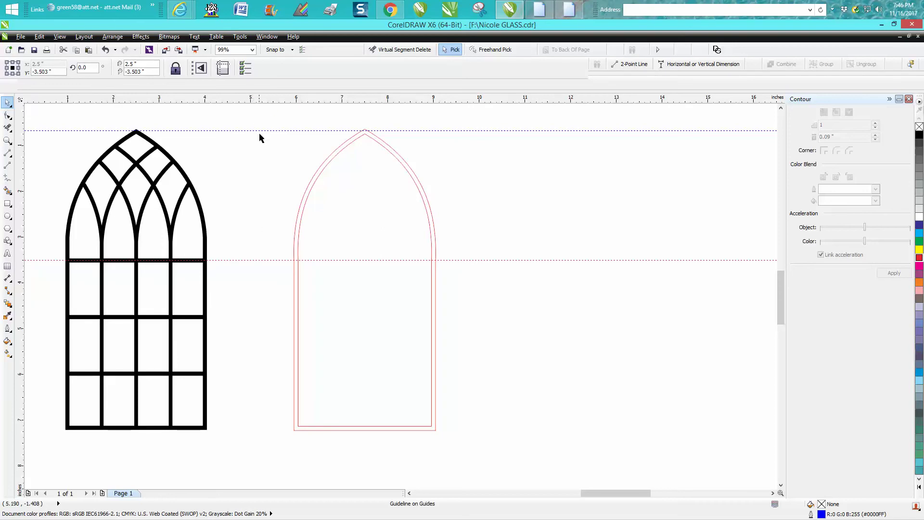
left_click_drag(270, 100, 271, 434)
left_click_drag(275, 260, 273, 262)
Draw a rectangle about 4.45 inches wide across the red frame, set its height to 0.09 inch, and place it on the upper crossbar guideline.
left_click(8, 203)
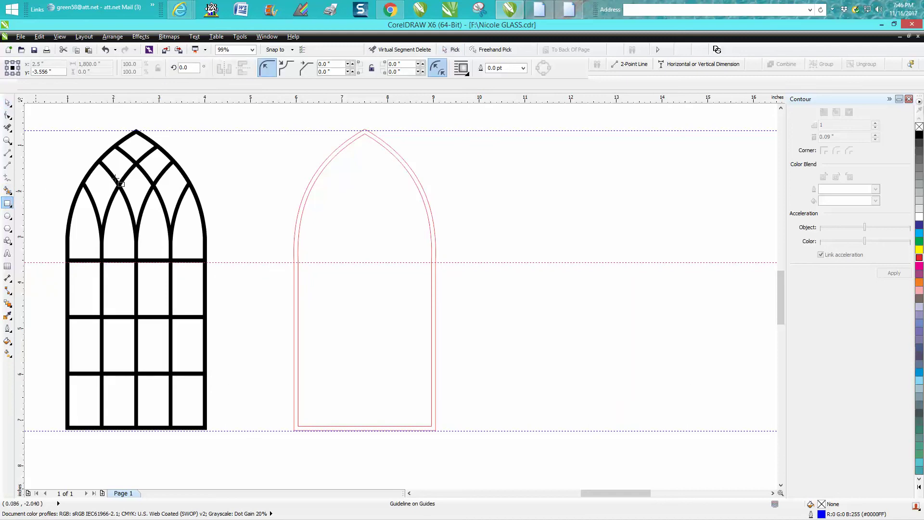
left_click_drag(247, 194, 451, 203)
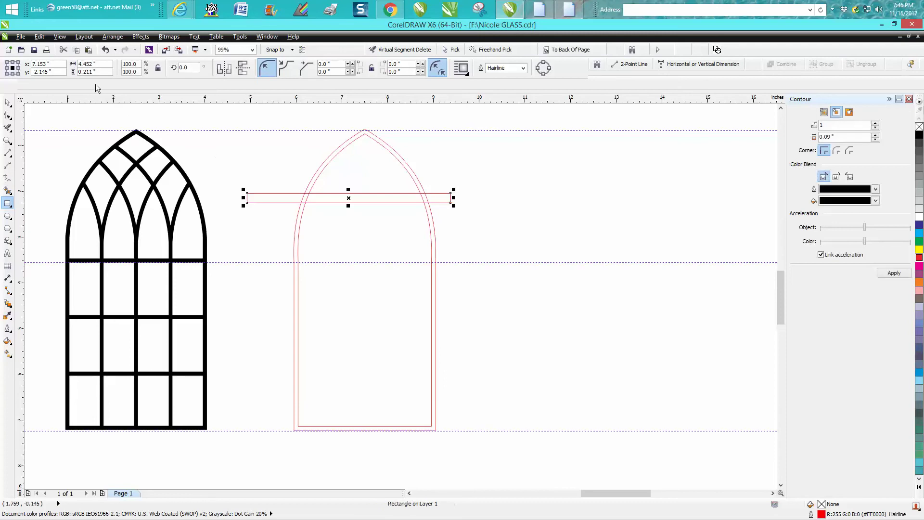
double_click(99, 72)
type(".09")
key("Return")
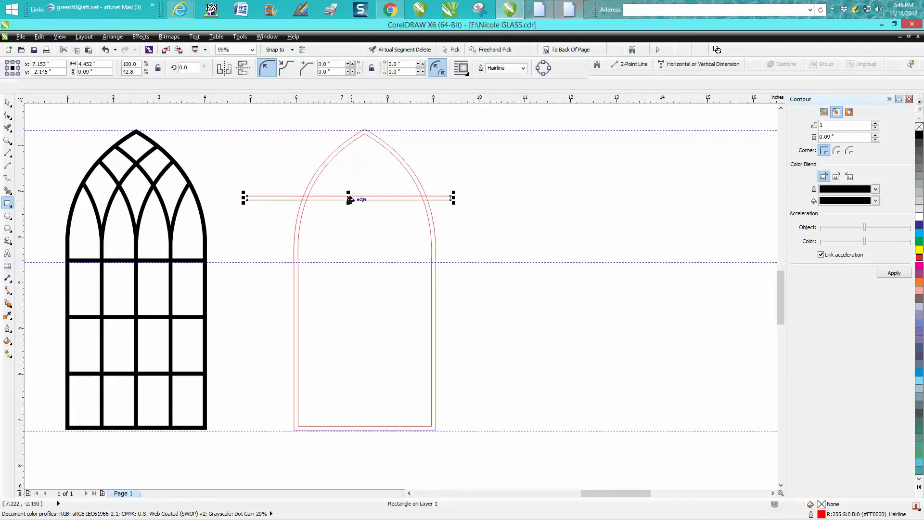
key("space")
left_click_drag(347, 198, 364, 261)
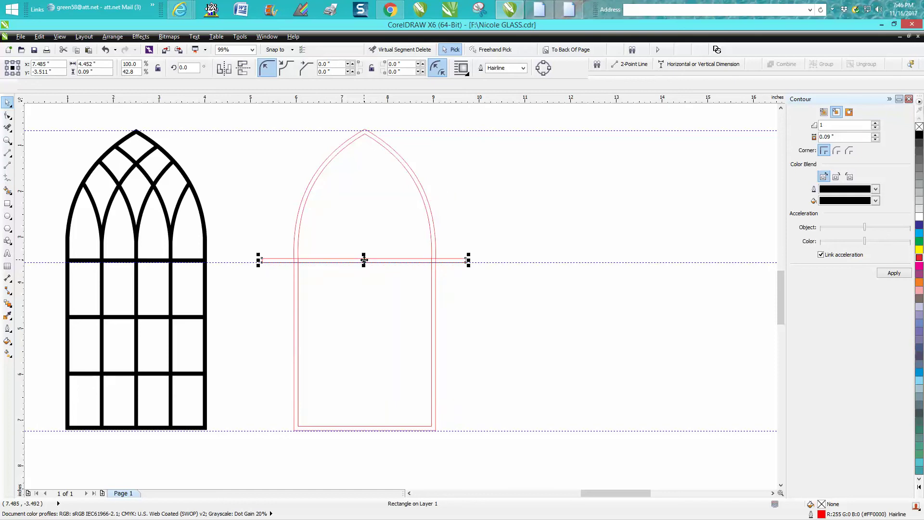
Copy the bar straight down to the window's base and align it with the frame's bottom band.
left_click_drag(365, 262, 364, 433)
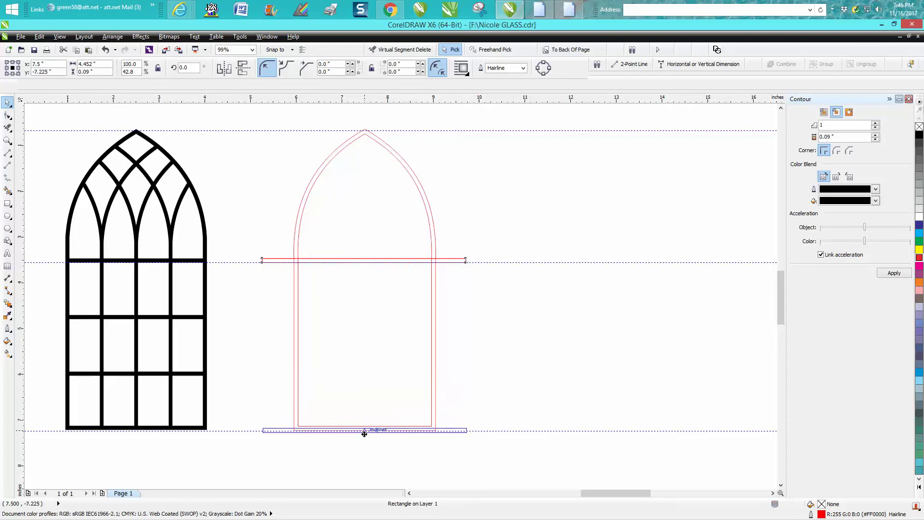
left_click_drag(364, 432, 364, 431)
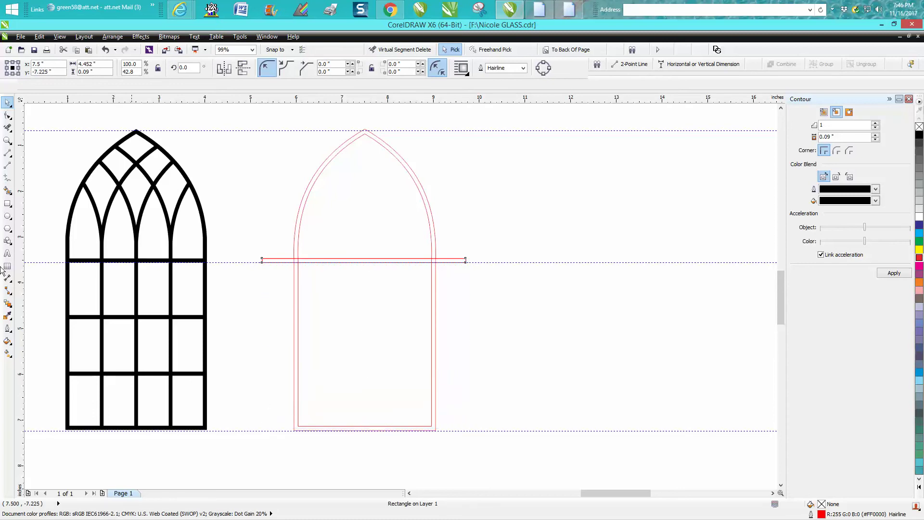
left_click(6, 142)
left_click_drag(235, 378, 454, 460)
left_click(8, 102)
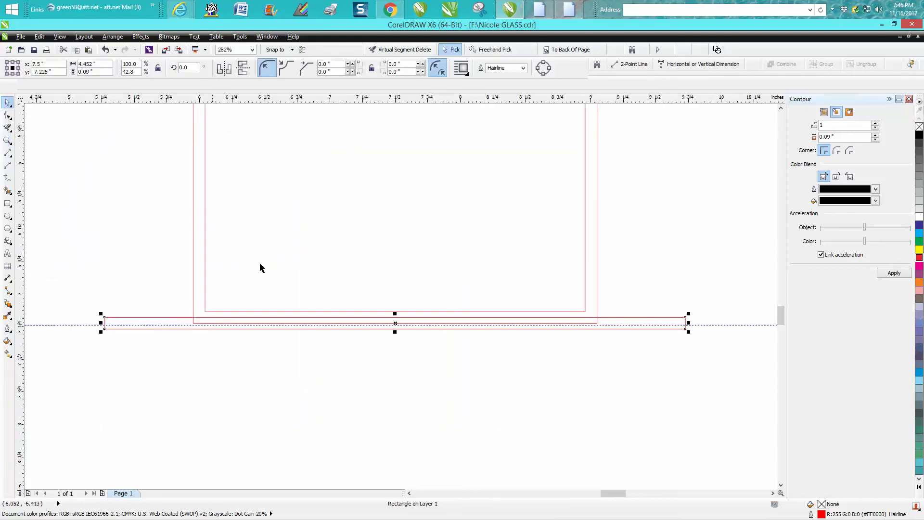
left_click_drag(395, 324, 396, 317)
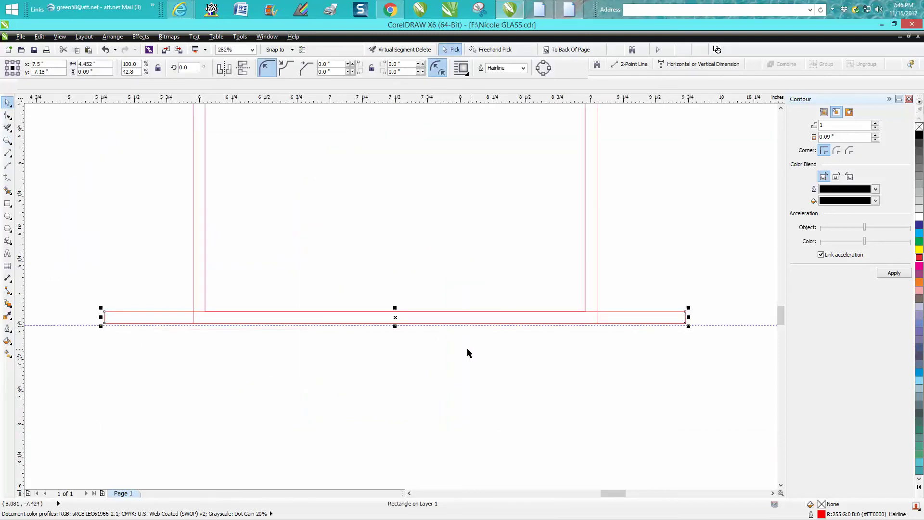
Blend the upper and lower bars with 2 steps to create evenly spaced crossbars.
scroll(451, 346, "down", 4)
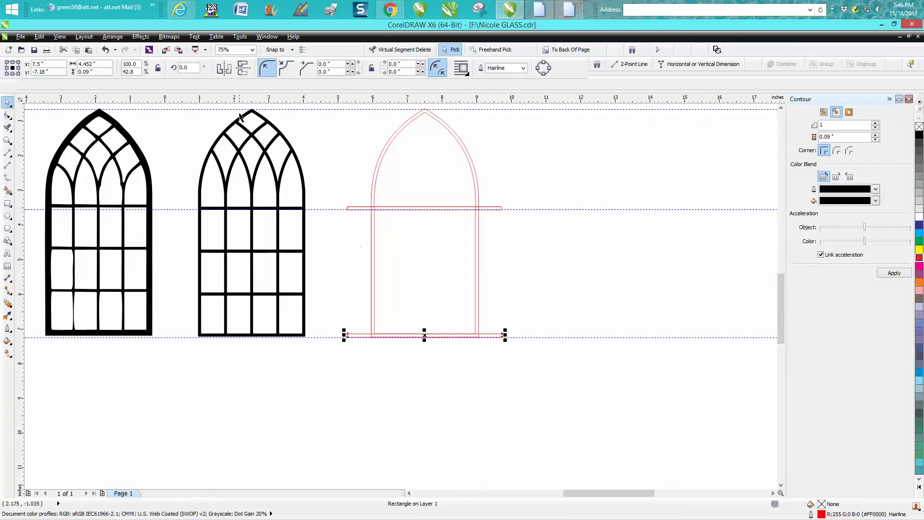
left_click(351, 210, "shift")
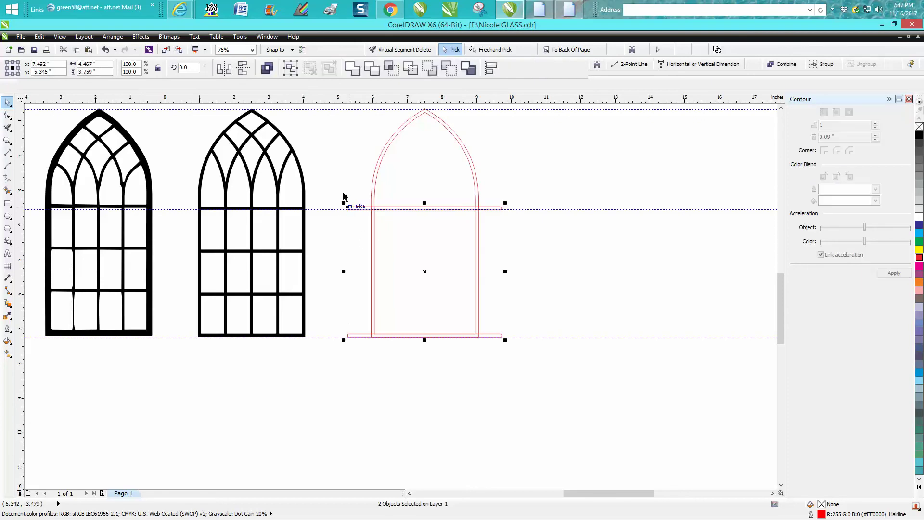
left_click(143, 37)
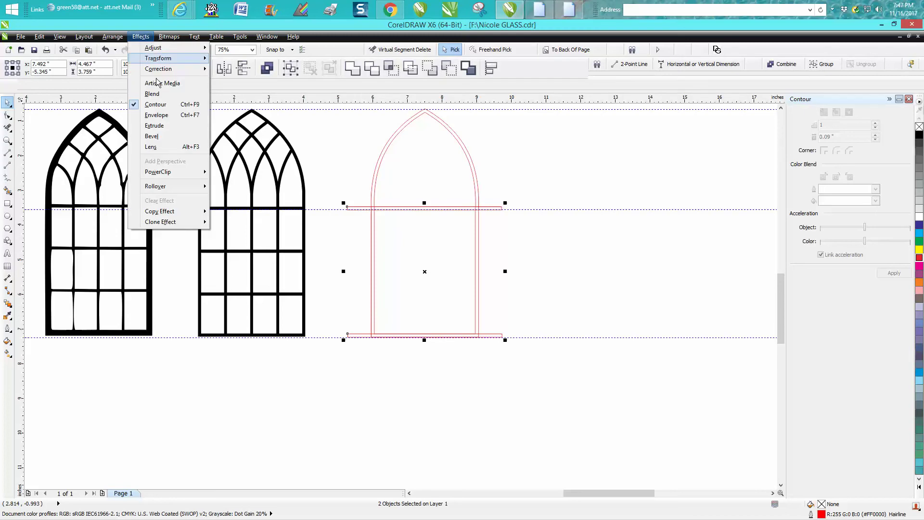
left_click(158, 94)
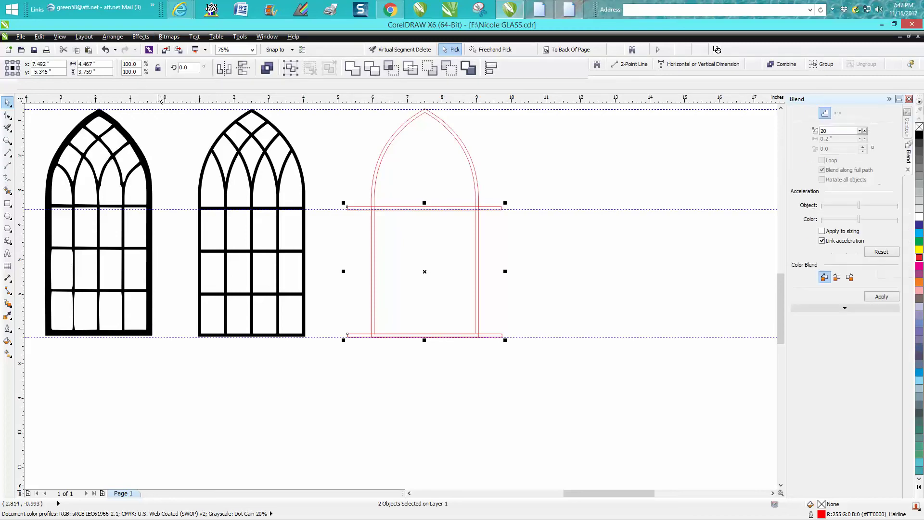
left_click_drag(830, 131, 799, 135)
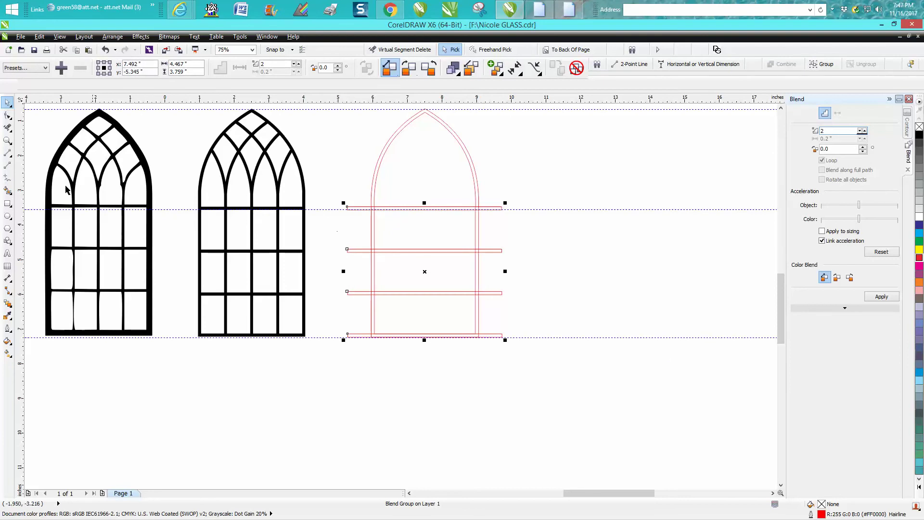
Trim the crossbar ends that overhang the frame's left side using Virtual Segment Delete.
left_click(7, 140)
left_click_drag(334, 196, 619, 359)
left_click(7, 128)
left_click(68, 129)
left_click_drag(110, 111, 132, 425)
left_click_drag(86, 198, 143, 337)
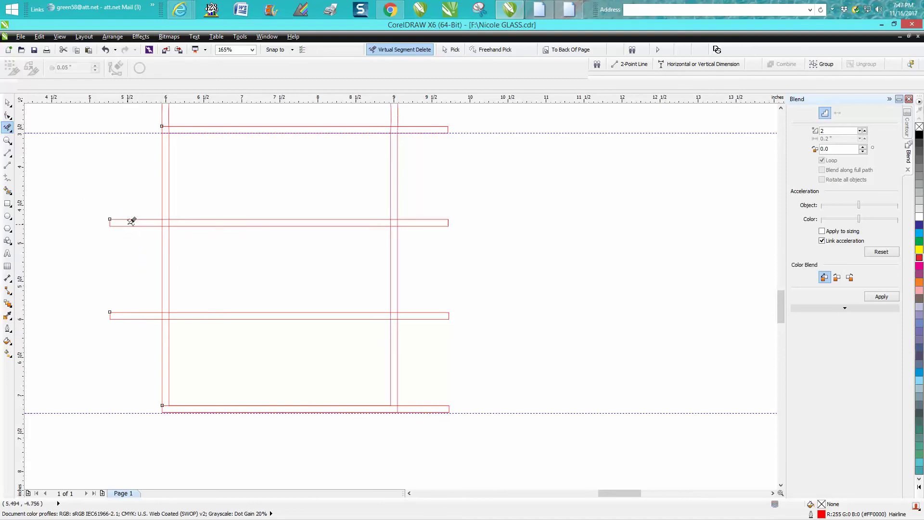
Break the blend group apart and trim the remaining crossbar ends outside both sides of the frame.
left_click(7, 102)
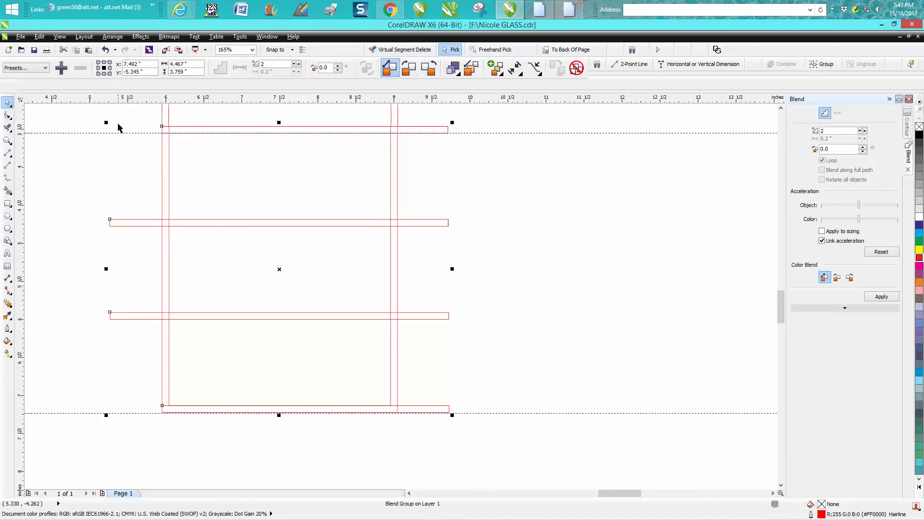
left_click(116, 37)
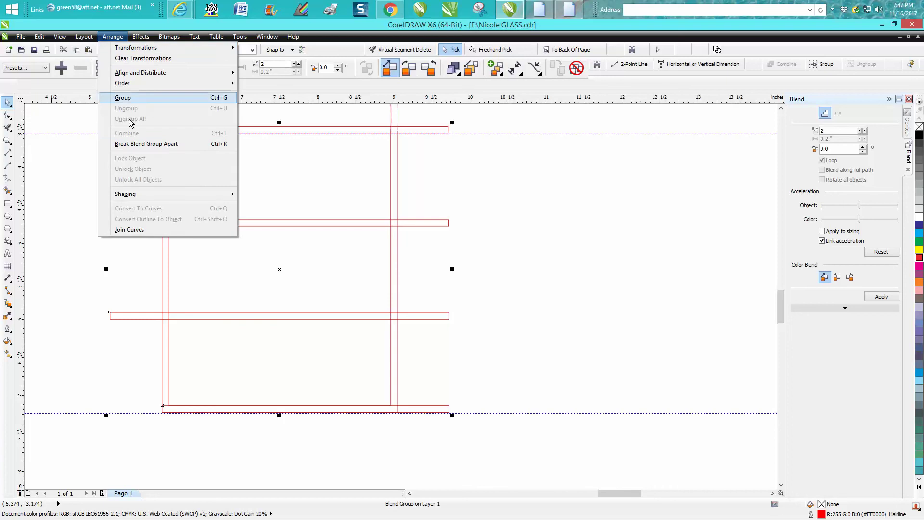
left_click(149, 144)
left_click(7, 127)
left_click_drag(104, 174, 136, 323)
left_click_drag(424, 199, 465, 437)
left_click_drag(419, 115, 474, 170)
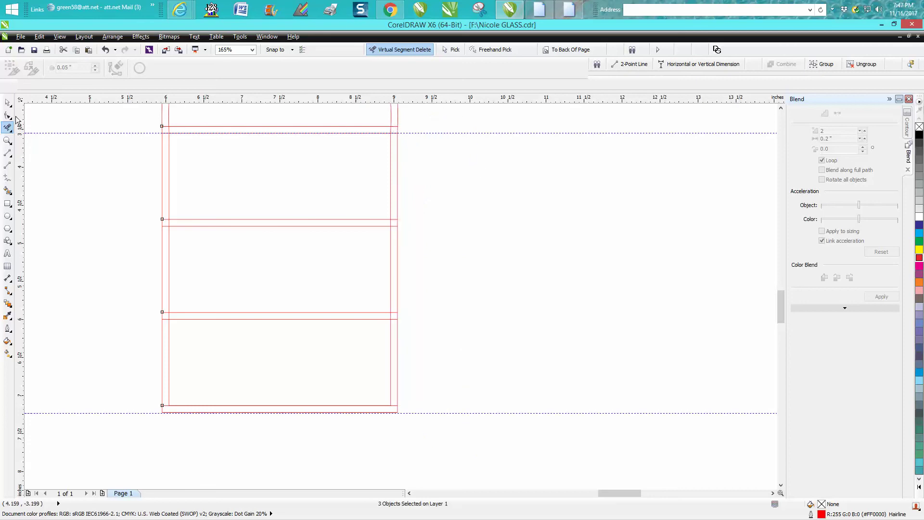
Delete the overlapping segments where the two upper crossbars meet the frame's side bands.
left_click(7, 140)
left_click_drag(131, 119, 412, 272)
left_click(8, 127)
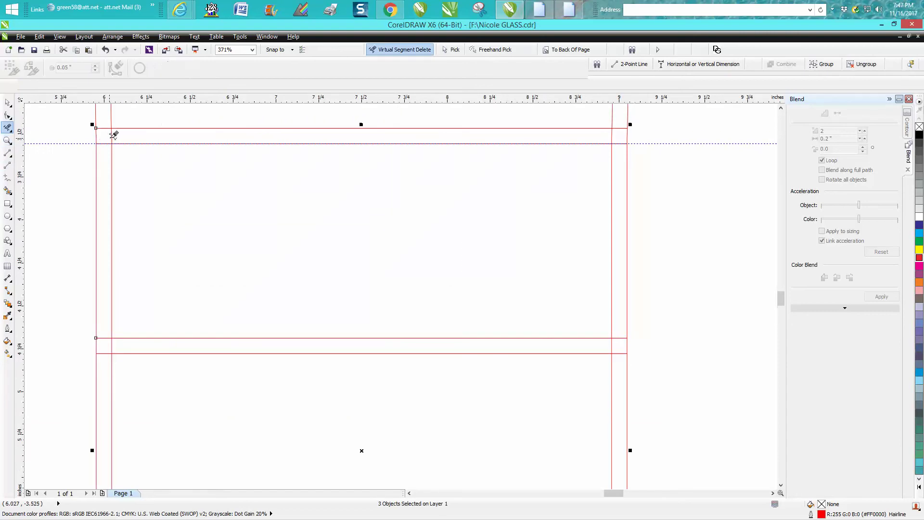
left_click(113, 133)
left_click(105, 143)
left_click(612, 134)
left_click(620, 128)
left_click_drag(620, 333, 622, 359)
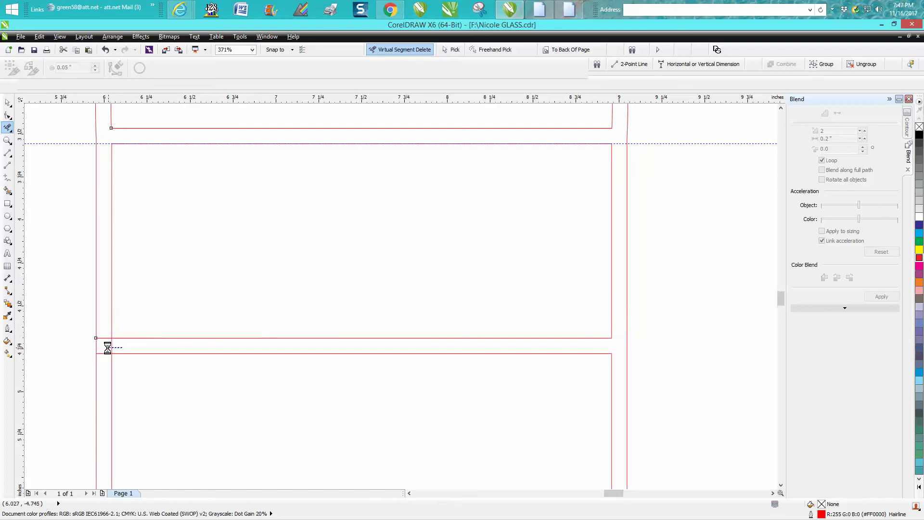
left_click_drag(102, 328, 100, 359)
Delete the overlapping segments where the lowest crossbar and the base bar meet the frame's side bands.
scroll(280, 396, "down", 4)
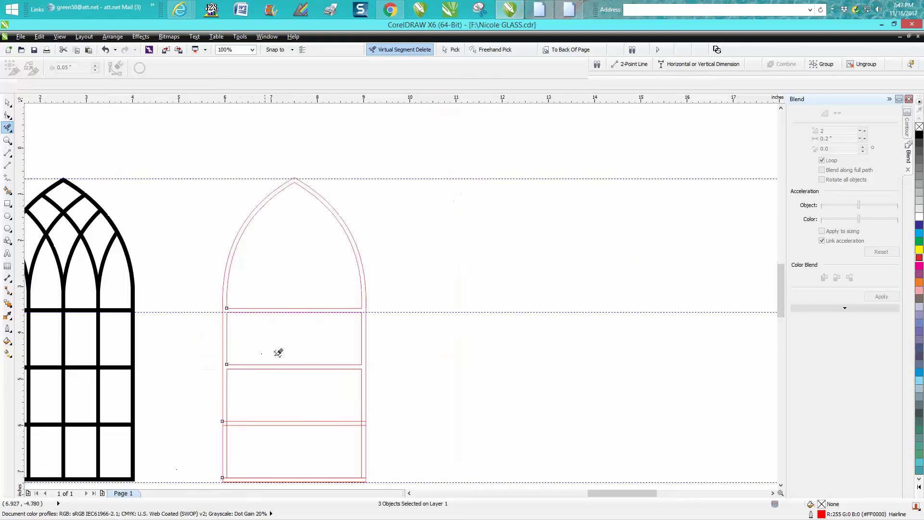
left_click(7, 141)
left_click_drag(204, 392, 435, 495)
left_click(8, 128)
left_click_drag(143, 178, 148, 201)
left_click_drag(516, 176, 516, 194)
left_click(509, 191)
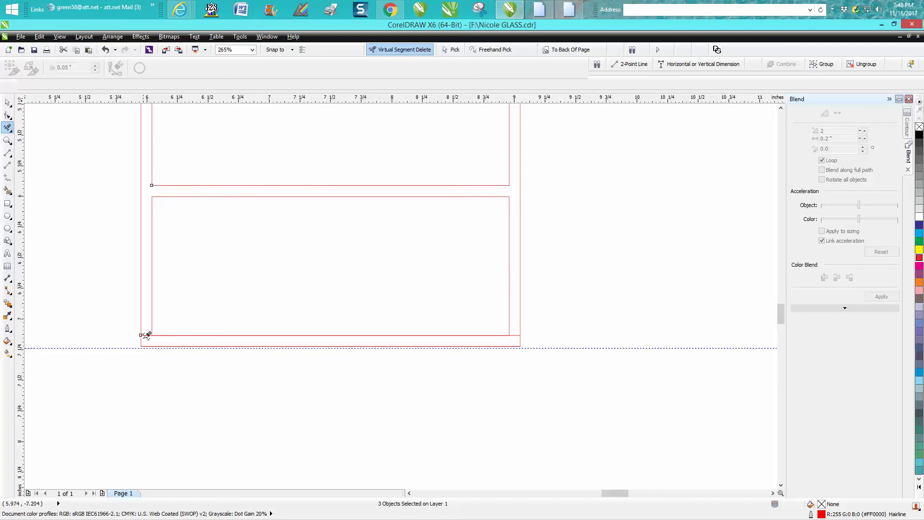
left_click(145, 334)
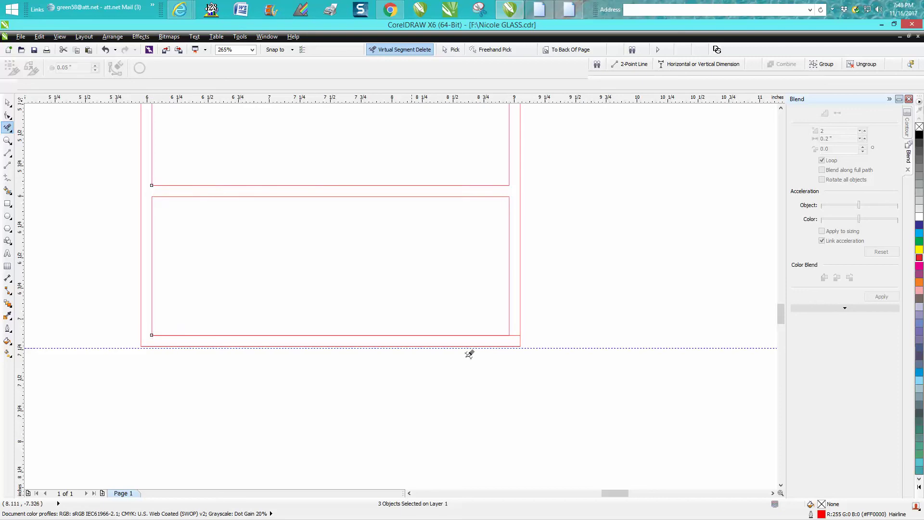
left_click(516, 335)
Fill the connected frame and crossbars with black using Smart Fill and move the filled shape 5 inches to the right.
scroll(422, 345, "down", 2)
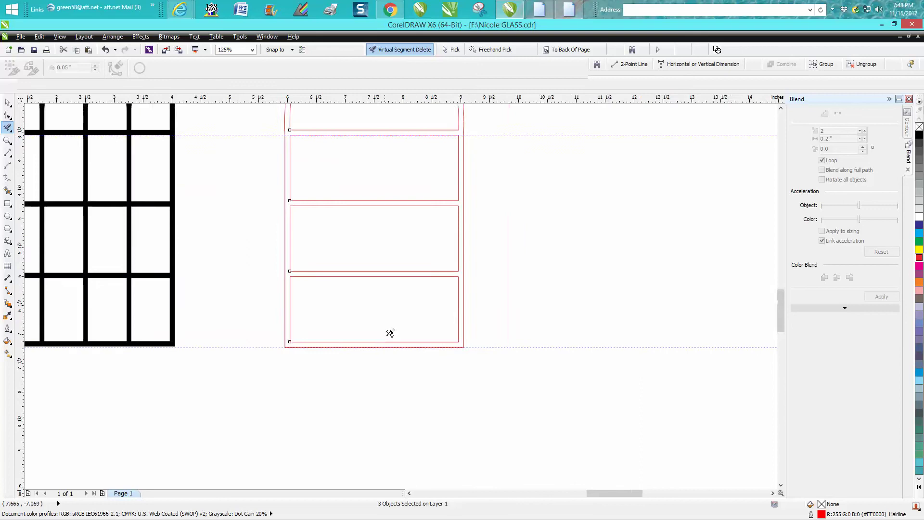
left_click(7, 190)
left_click(344, 188)
key("Right")
Move the base guideline down clear of the windows and select the red base line for node editing.
left_click(7, 102)
left_click_drag(371, 342, 390, 383)
left_click(391, 345)
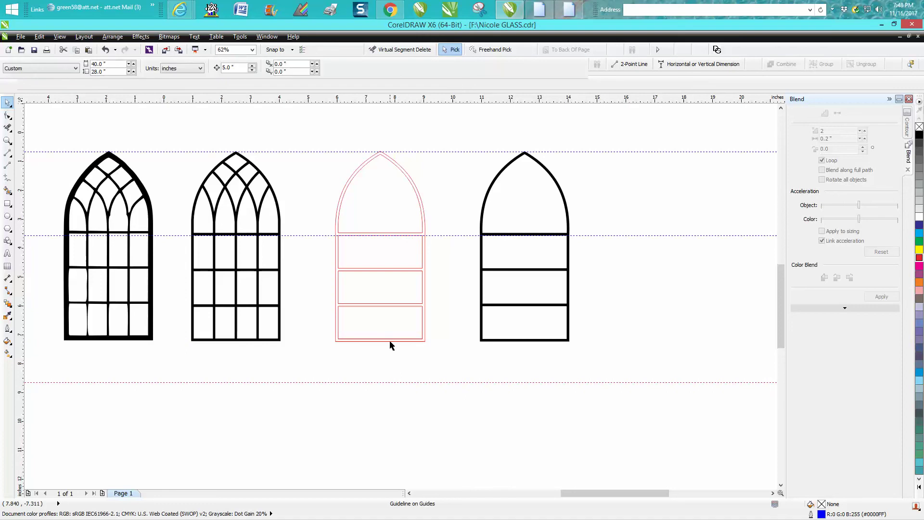
key("F10")
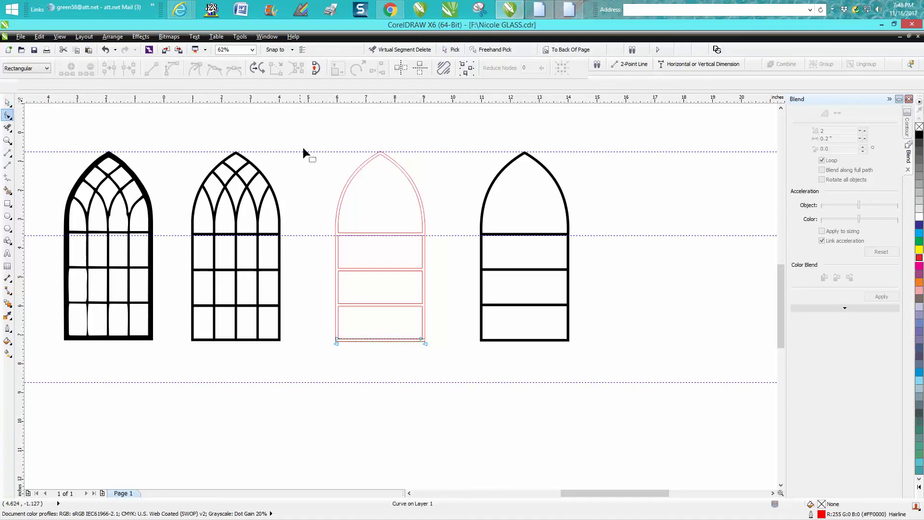
Delete all the red construction outlines and select the black-filled window frame.
left_click(8, 103)
left_click_drag(288, 137, 437, 353)
key("Delete")
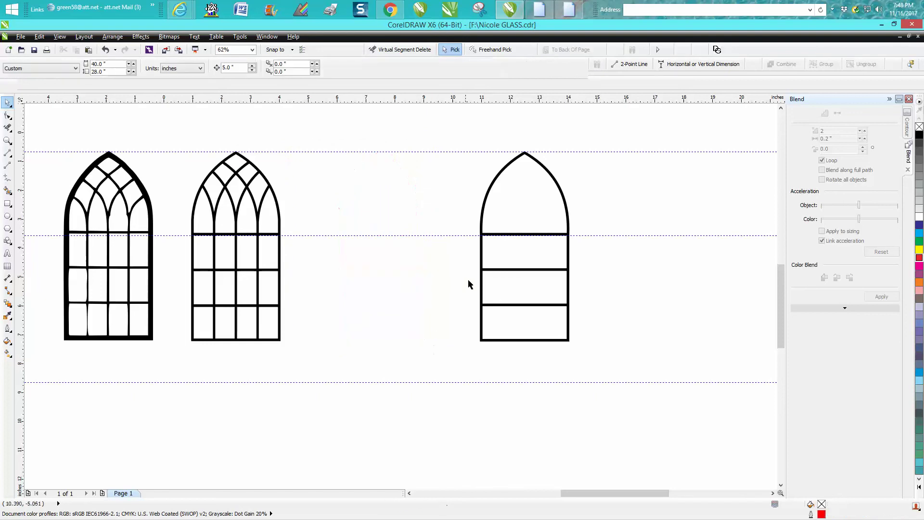
left_click(481, 284)
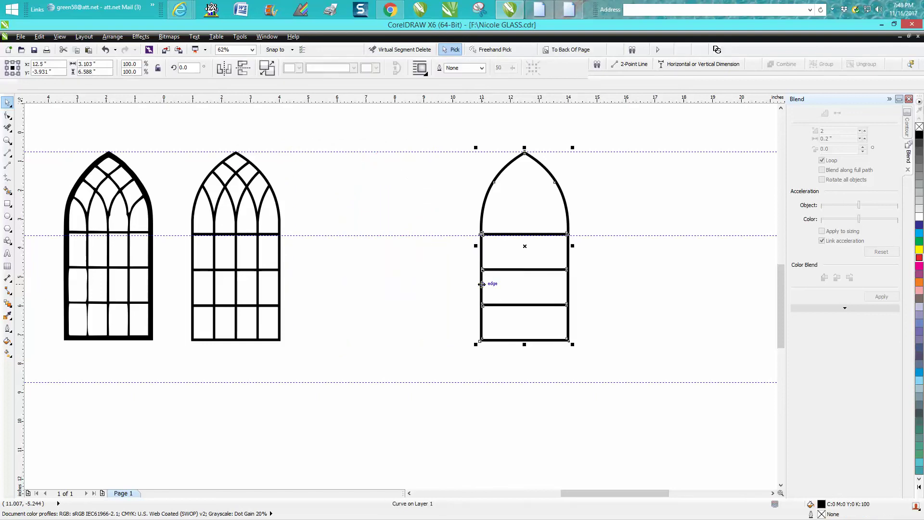
Move the black frame 5 inches left beside the existing window, and draw a vertical bar 0.09 inches wide and about 4.47 inches tall.
left_click_drag(481, 284, 338, 284)
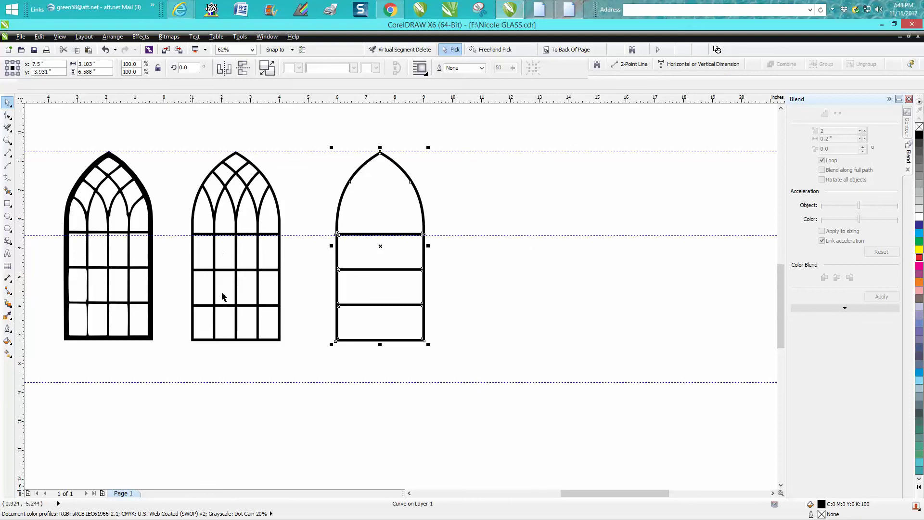
left_click(8, 203)
left_click_drag(479, 205, 489, 357)
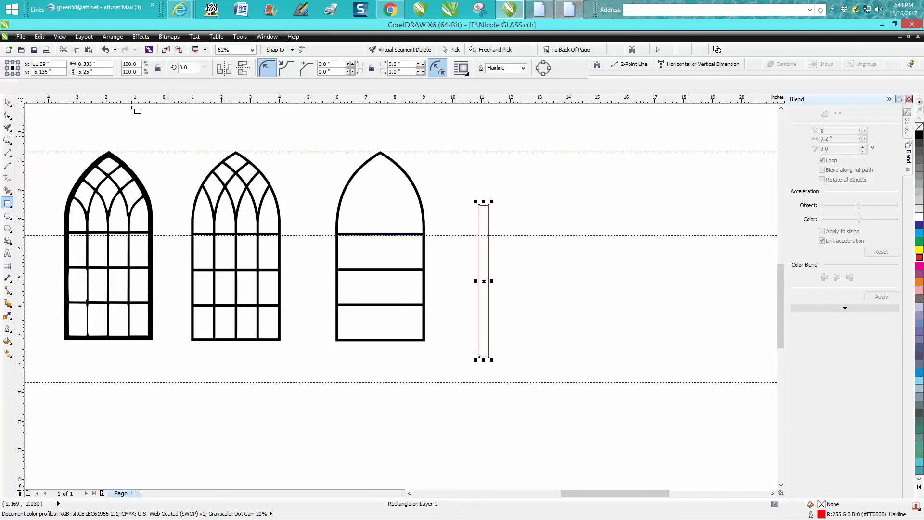
left_click(97, 66)
type("0.09")
key("Return")
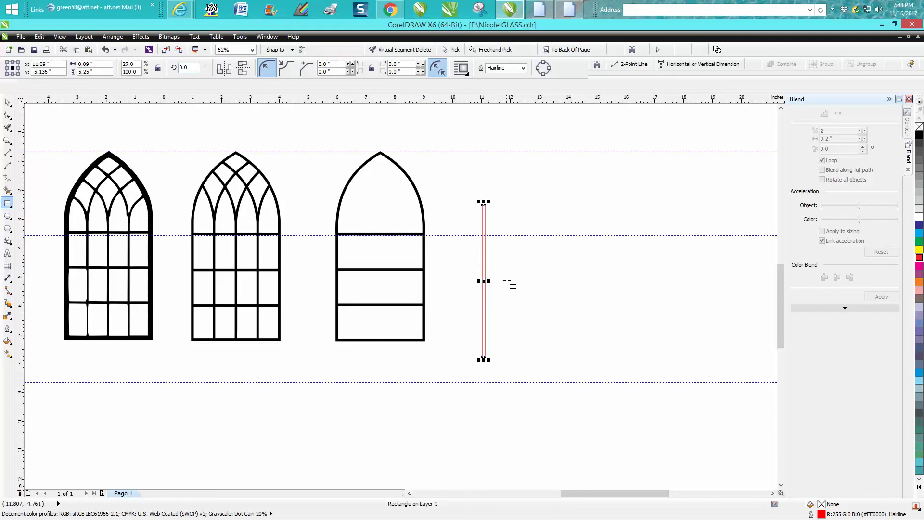
left_click_drag(483, 202, 483, 225)
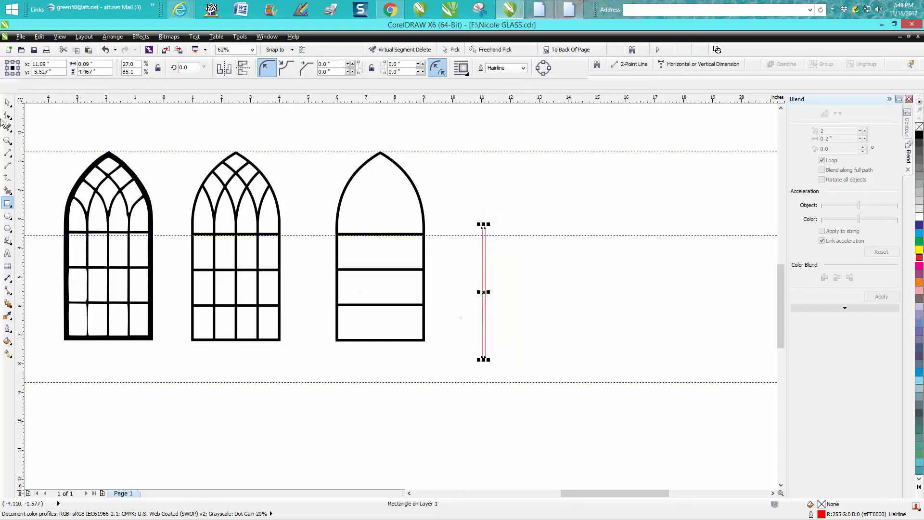
Place the narrow bar over the frame's left side band and drop a copy of it on the right side band.
left_click(8, 103)
left_click_drag(484, 293, 337, 285)
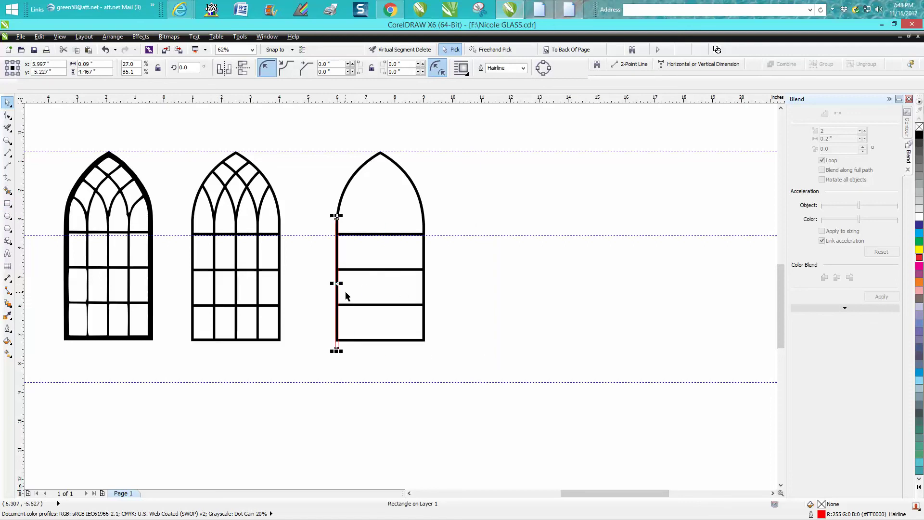
key("z")
left_click_drag(289, 257, 399, 372)
scroll(214, 284, "down", 2)
left_click(7, 104)
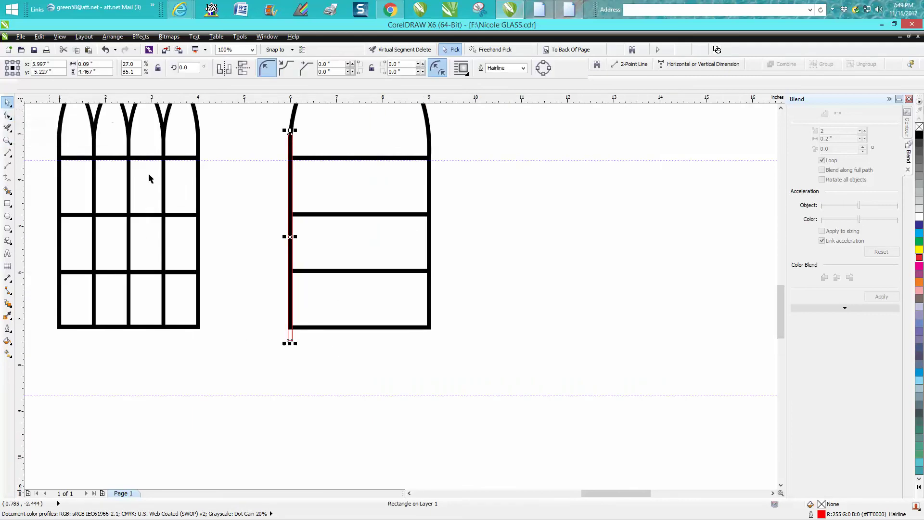
left_click_drag(289, 237, 430, 249)
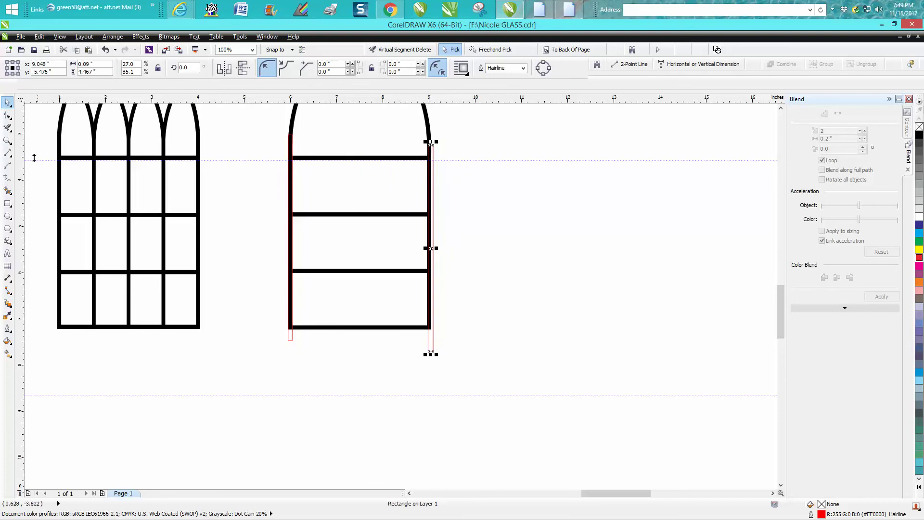
Set the nudge distance to 0.001 inches and nudge the copied bar left until it lines up with the frame's right side band.
left_click(8, 140)
left_click_drag(378, 223, 511, 356)
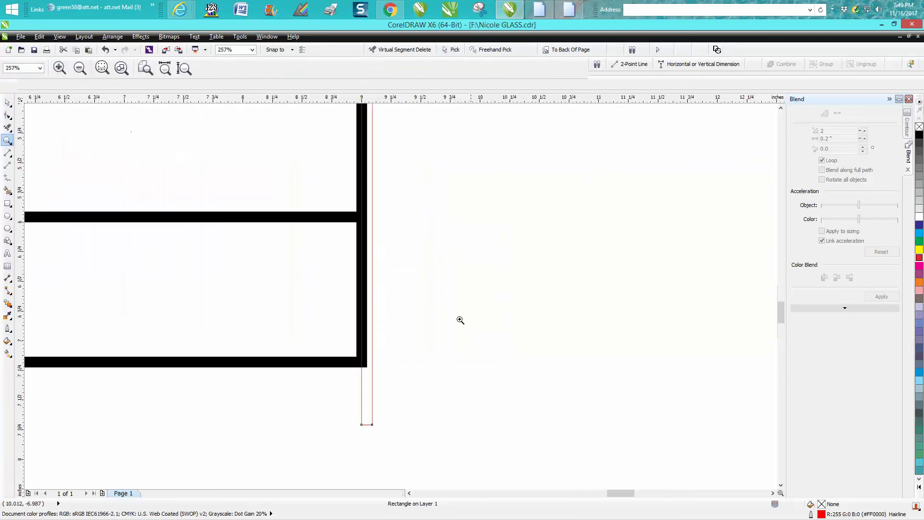
left_click(8, 103)
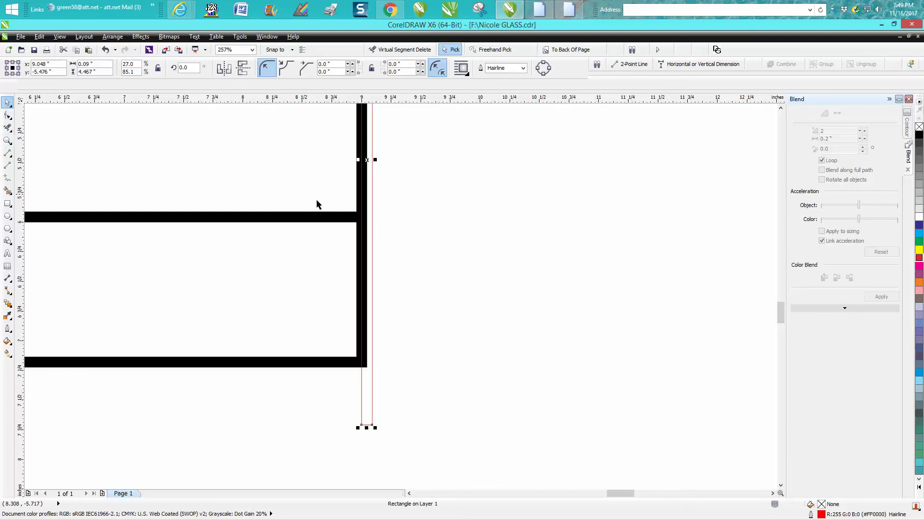
left_click_drag(367, 160, 369, 166)
left_click(422, 171)
left_click_drag(234, 65, 196, 72)
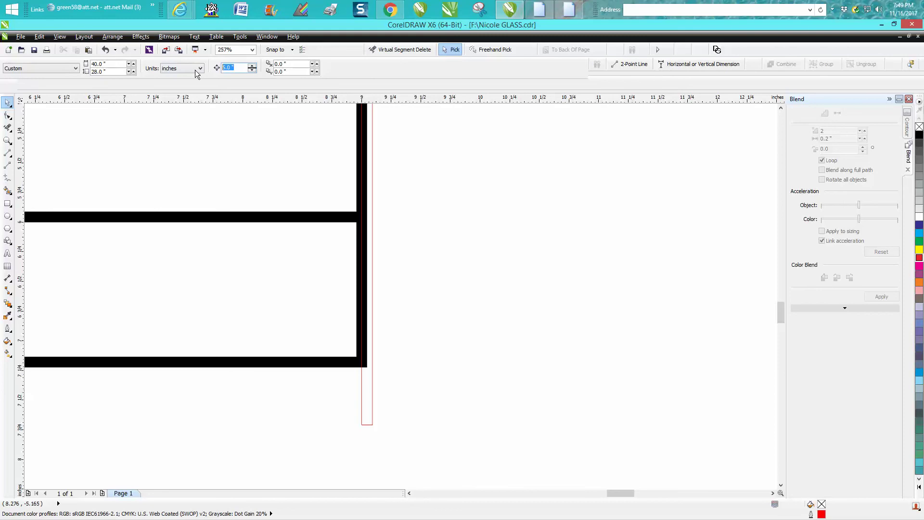
type(".00")
left_click(371, 406)
key("Left")
key("Left")
key("Left")
key("Left")
key("Left")
key("Left")
key("Left")
key("Left")
key("Left")
key("Left")
key("Left")
key("Left")
key("Left")
key("Left")
key("Left")
key("Left")
key("Left")
key("Left")
key("Left")
key("Left")
key("Left")
key("Left")
key("Left")
key("Left")
key("Left")
key("Left")
key("Left")
key("Left")
key("Left")
key("Left")
key("Left")
key("Left")
key("Left")
key("Left")
key("Left")
key("Left")
key("Left")
key("Left")
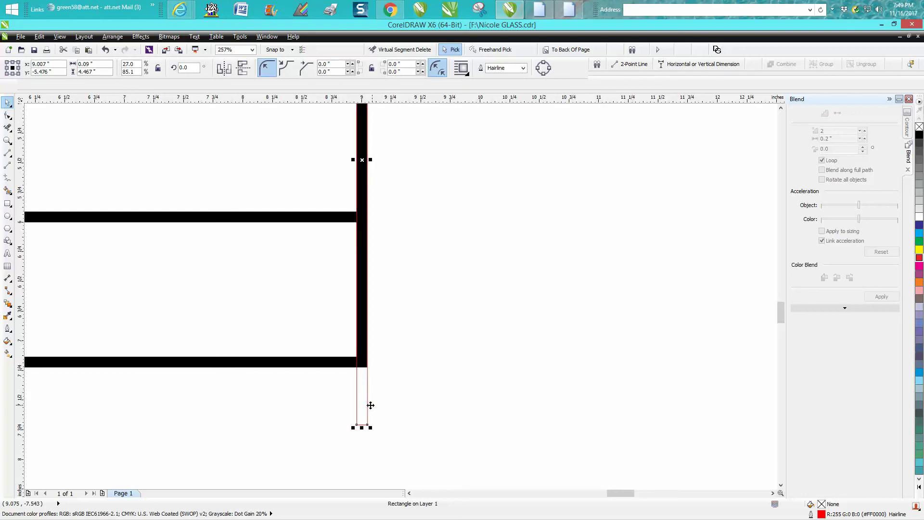
Blend the two side bars with 3 steps to make evenly spaced vertical bars between them.
scroll(370, 405, "down", 4)
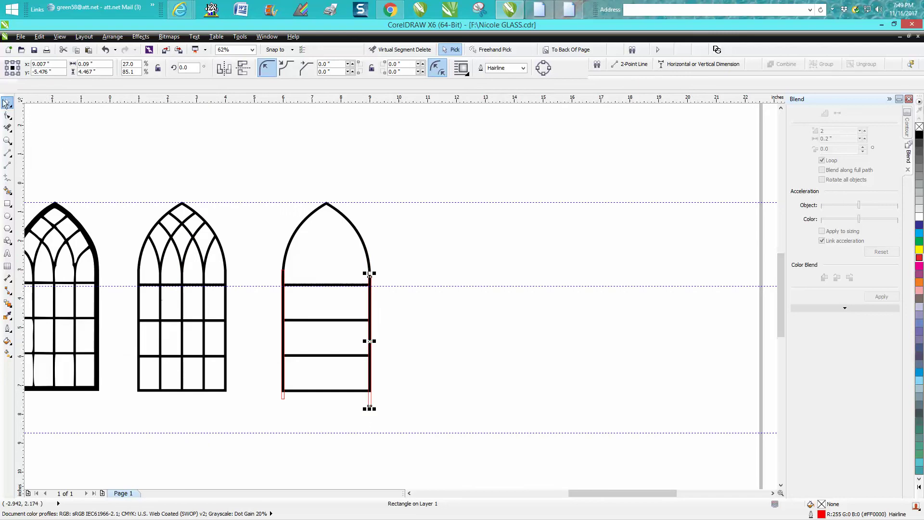
left_click(301, 345)
left_click(286, 400)
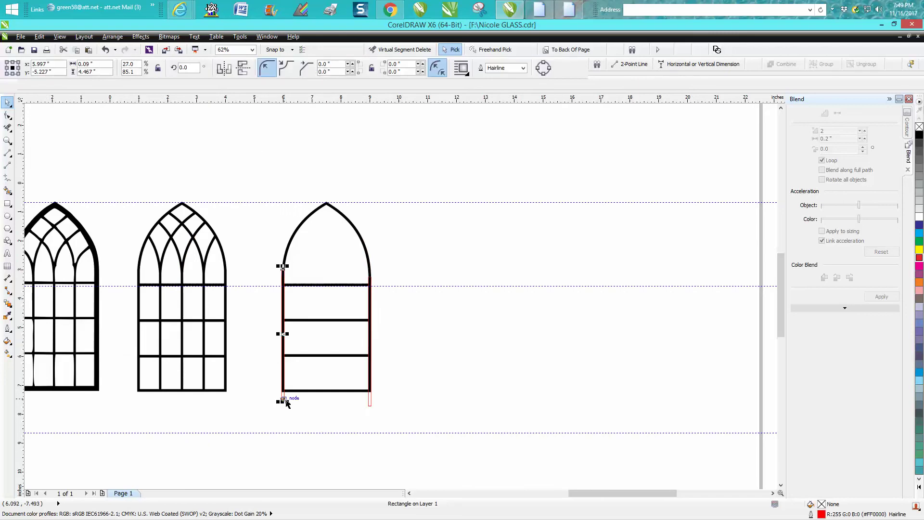
left_click(370, 408, "shift")
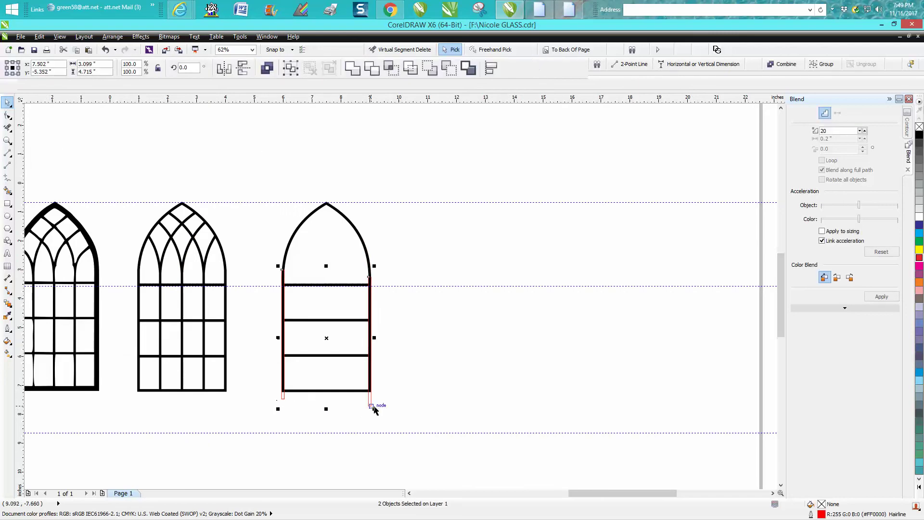
left_click_drag(794, 132, 780, 131)
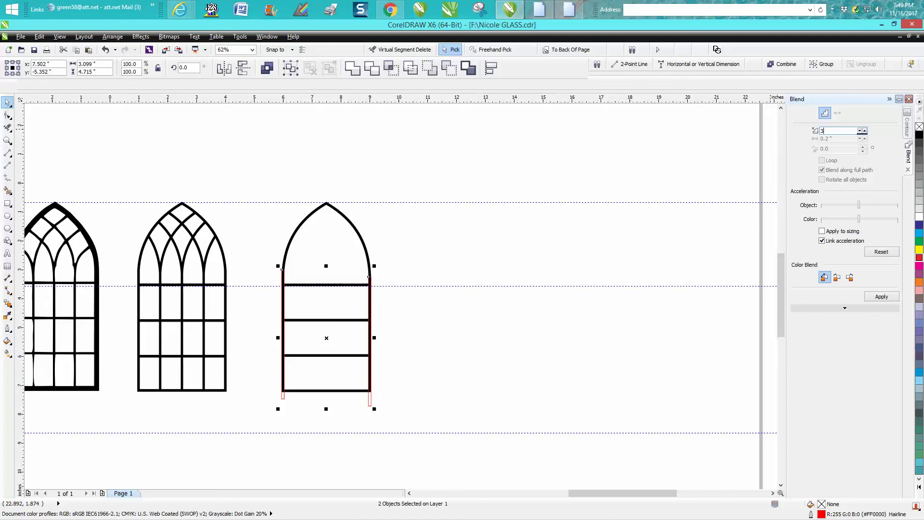
type("3")
left_click(890, 300)
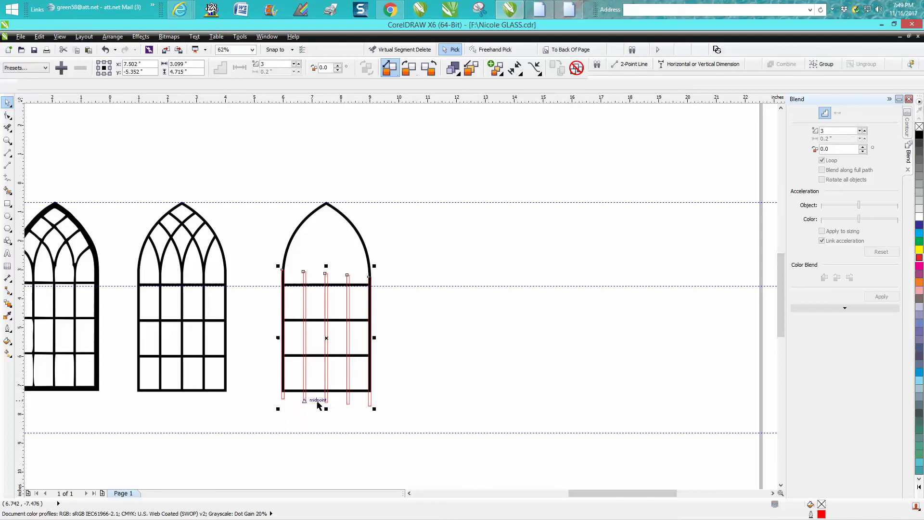
Break the blend group apart and delete the two outer bars lying over the frame's sides.
left_click(113, 36)
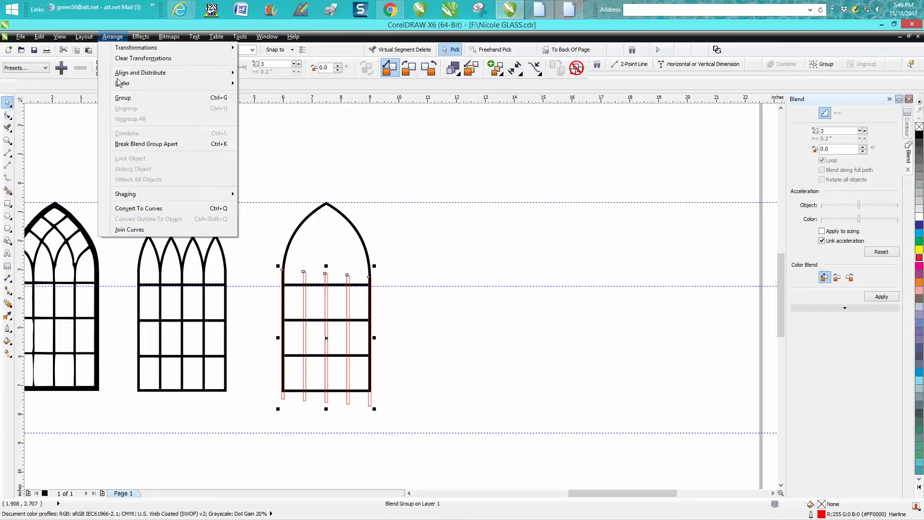
left_click(143, 145)
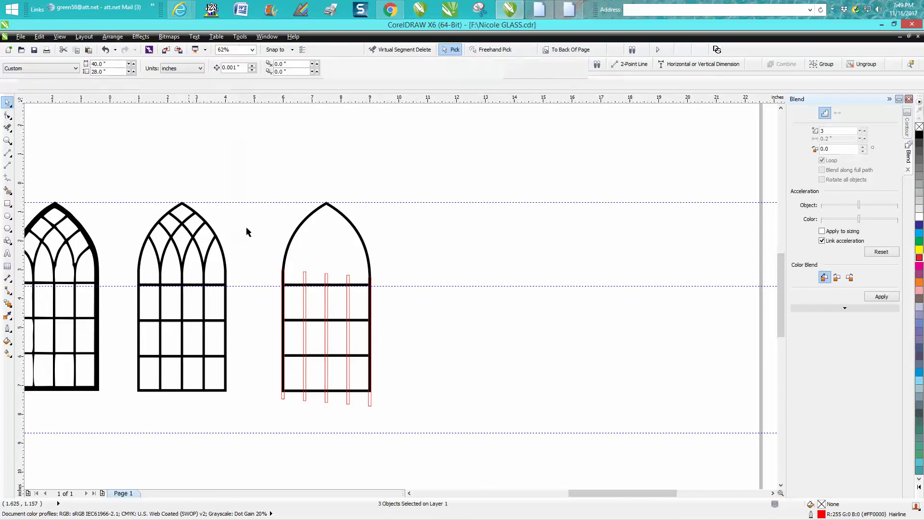
left_click(283, 398)
left_click(401, 447)
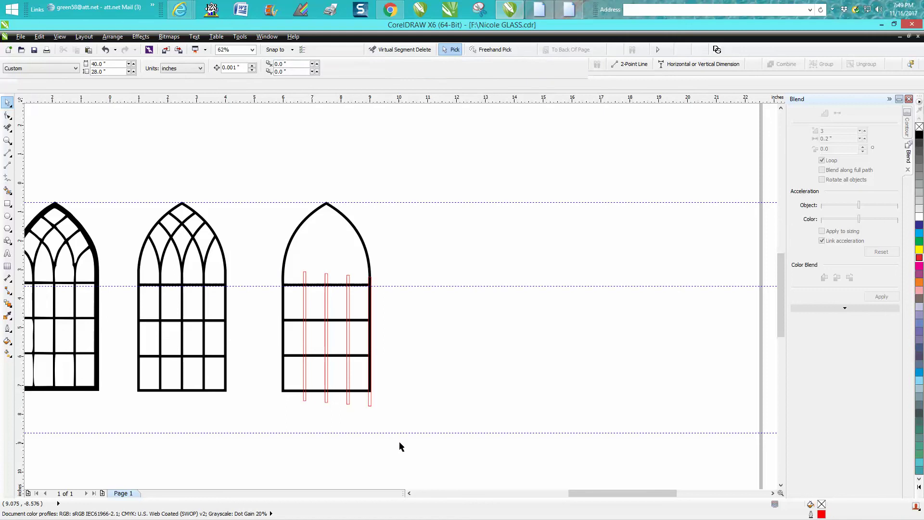
left_click(370, 406)
key("Delete")
Remove the window frame's black fill and give it a red hairline outline.
left_click(370, 262)
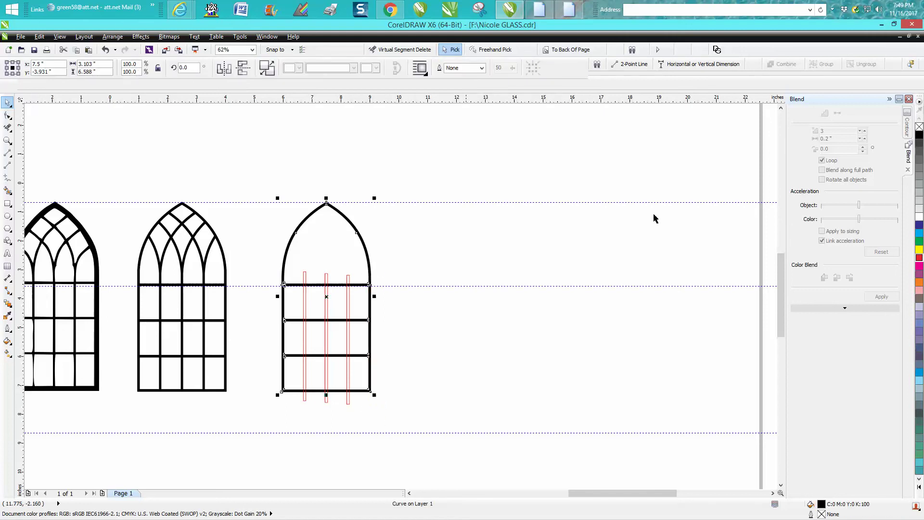
right_click(920, 126)
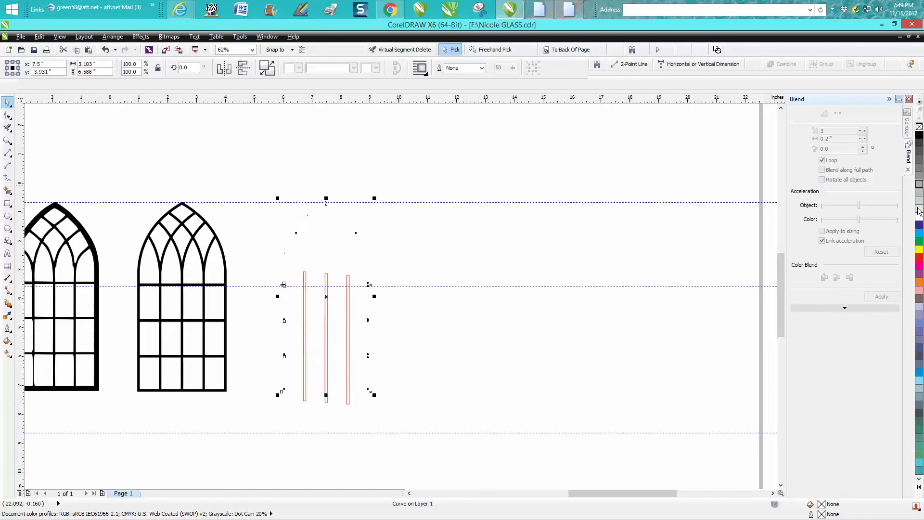
right_click(920, 258)
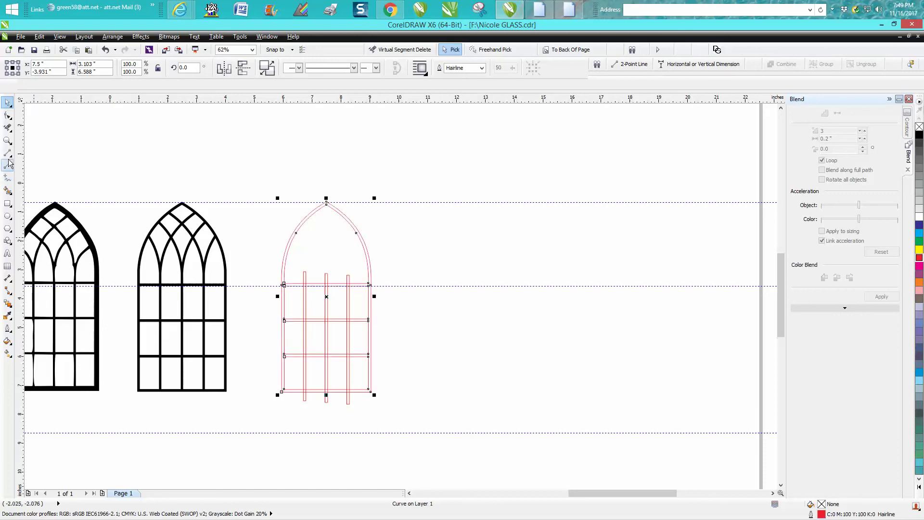
Delete the ends of the three vertical bars that stick out above the top crossbar and below the frame's base.
left_click(7, 140)
left_click_drag(244, 212, 443, 439)
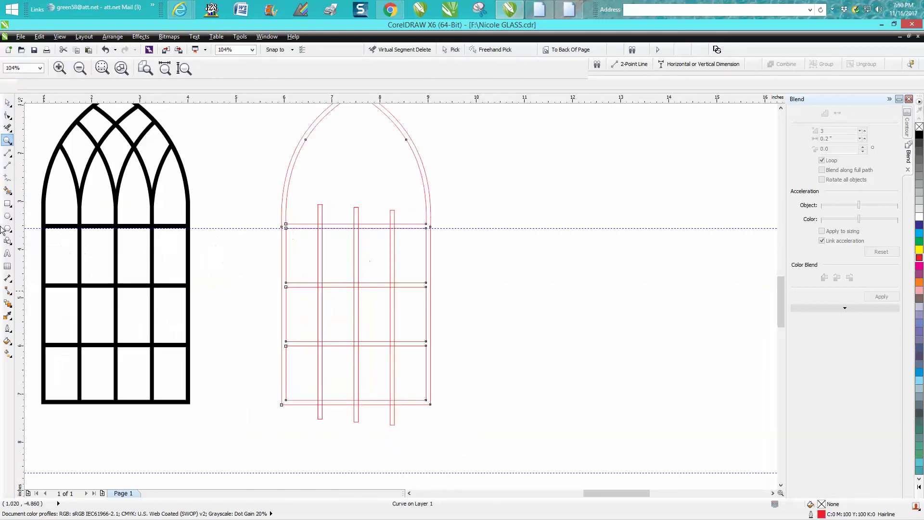
left_click(7, 127)
left_click_drag(305, 202, 415, 223)
left_click_drag(305, 405, 417, 421)
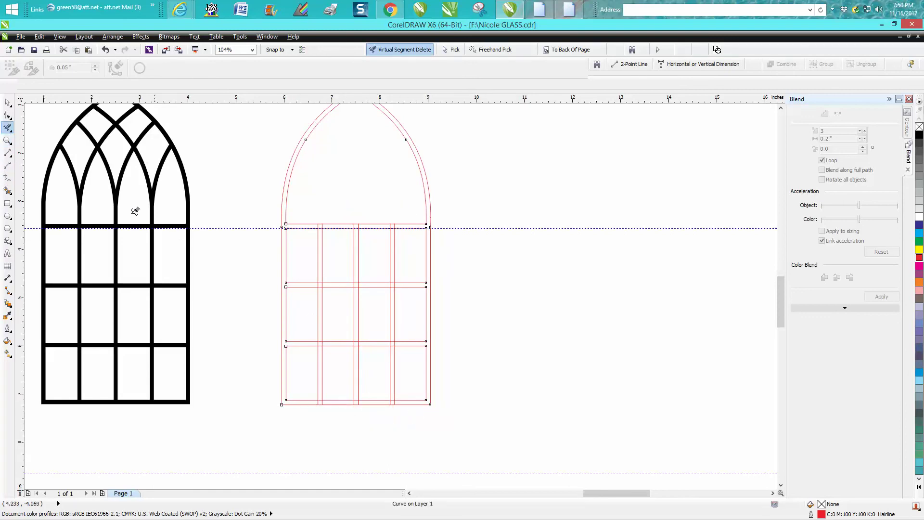
Delete the overlapping segments where the three vertical bars meet the top crossbar and cross the middle crossbar.
left_click(7, 140)
left_click_drag(268, 206, 477, 275)
left_click(10, 127)
left_click_drag(180, 238, 491, 239)
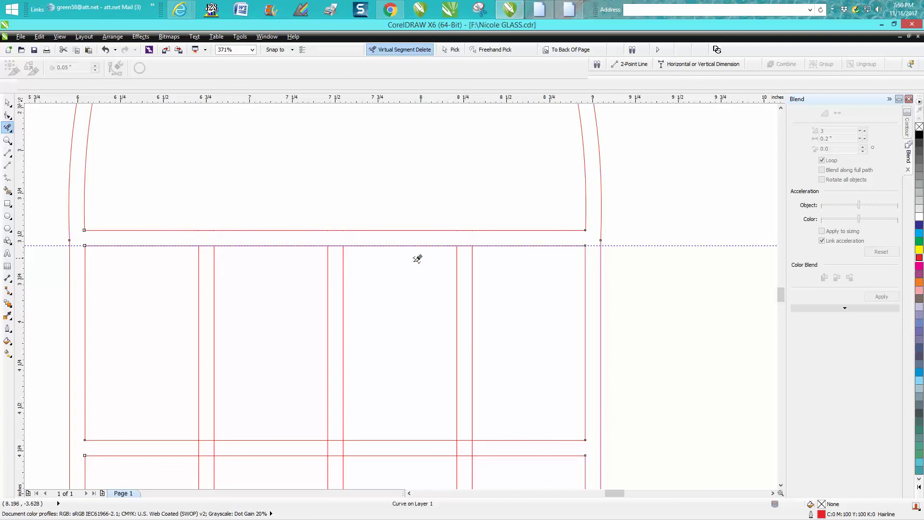
left_click(334, 246)
left_click(207, 245)
left_click_drag(154, 447, 465, 463)
left_click_drag(336, 434, 332, 463)
left_click_drag(208, 436, 210, 462)
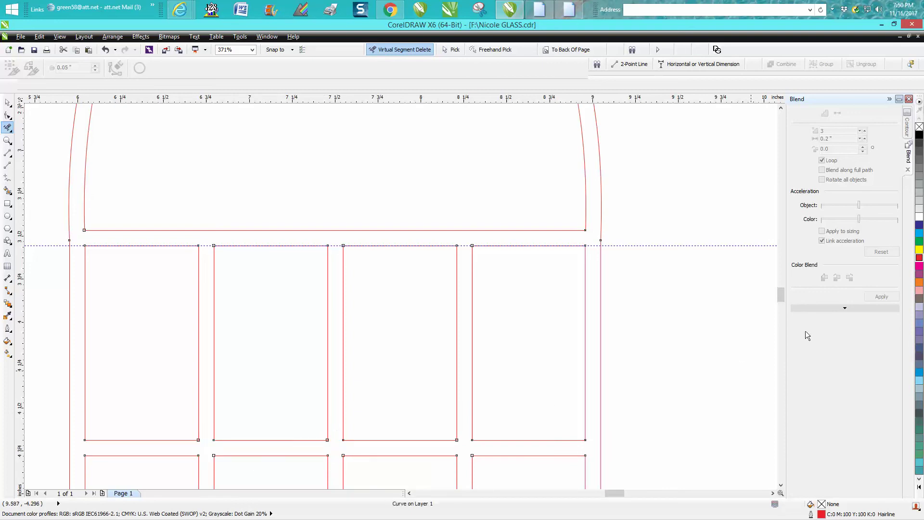
Delete the overlapping segments where the three vertical bars cross the lowest crossbar and meet the base bar.
left_click_drag(783, 303, 783, 315)
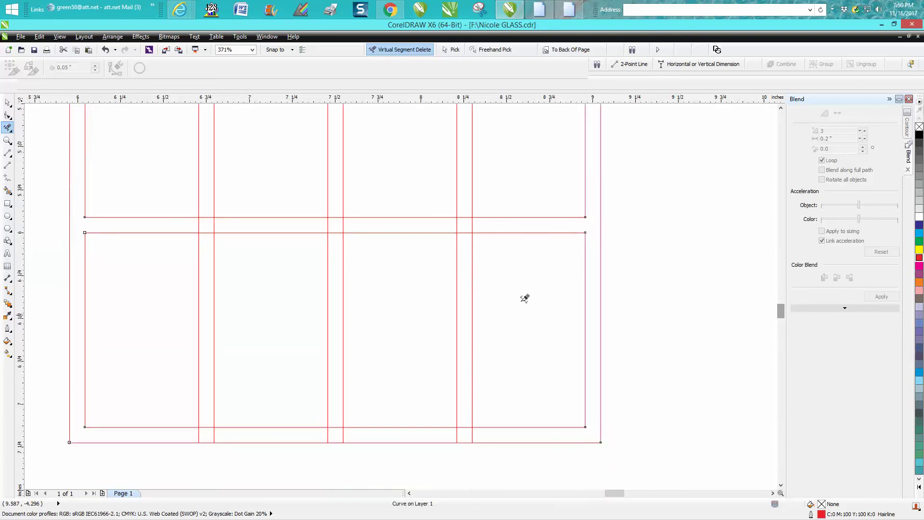
left_click_drag(203, 211, 210, 248)
left_click_drag(329, 206, 335, 241)
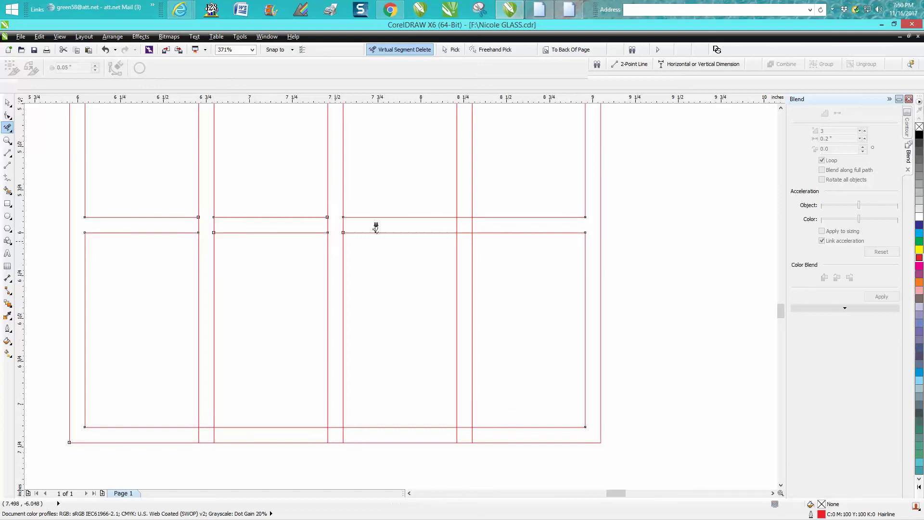
left_click_drag(464, 219, 463, 243)
left_click_drag(171, 228, 501, 222)
left_click_drag(185, 433, 448, 435)
left_click(340, 423)
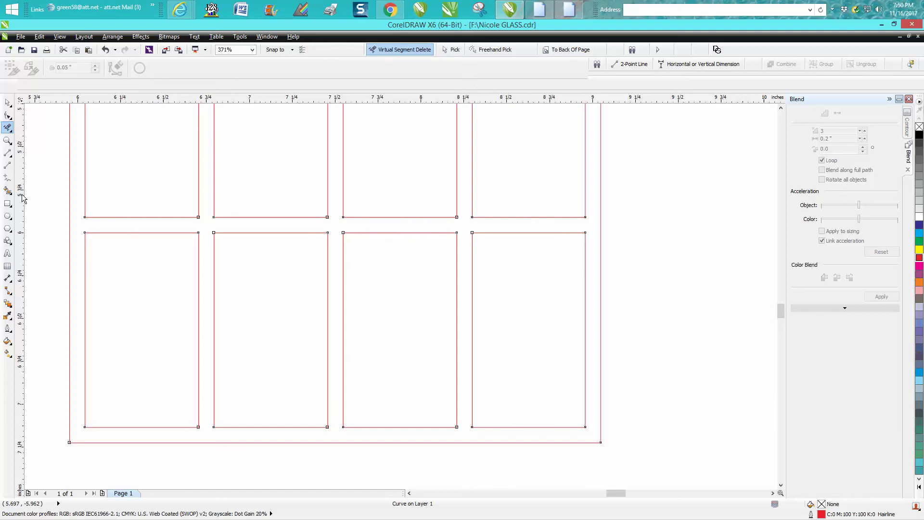
Fill the connected frame and its grid of bars with black using Smart Fill, leaving the filled shape selected.
left_click(7, 190)
left_click(190, 231)
scroll(385, 308, "down", 3)
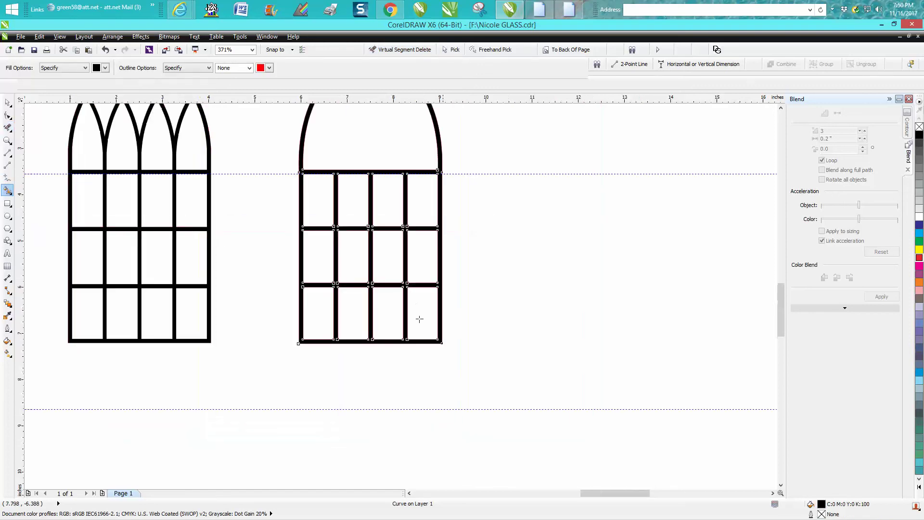
left_click(7, 103)
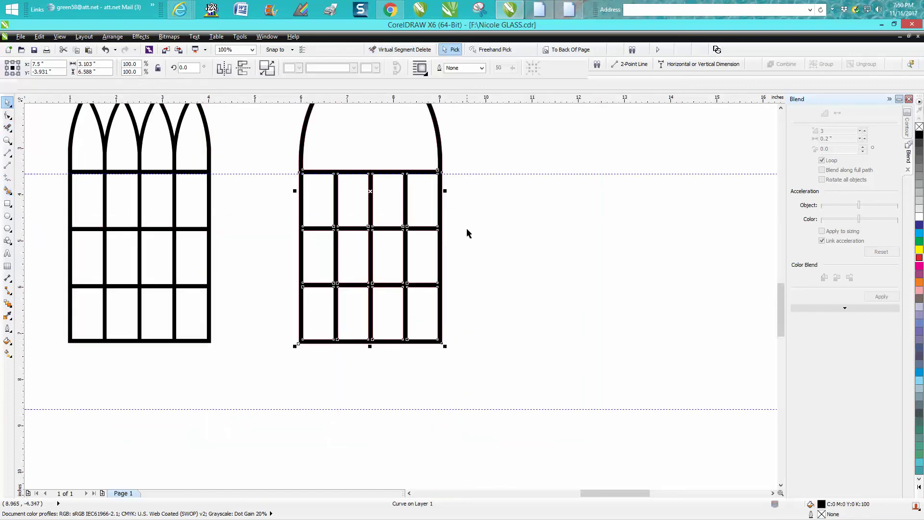
scroll(466, 227, "down", 2)
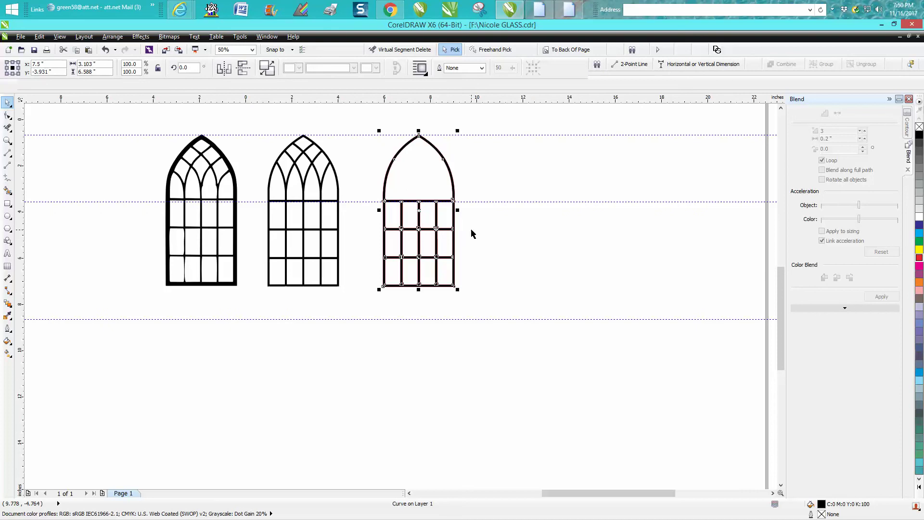